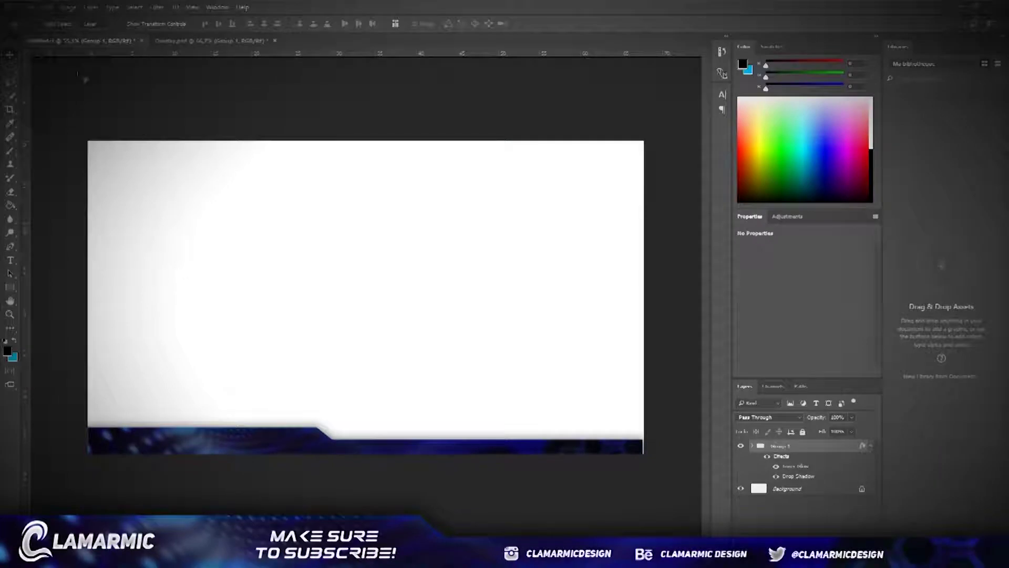
Glance at the finished overlay document, then return to the white canvas document
{"action": "left_click", "coordinate": [214, 41]}
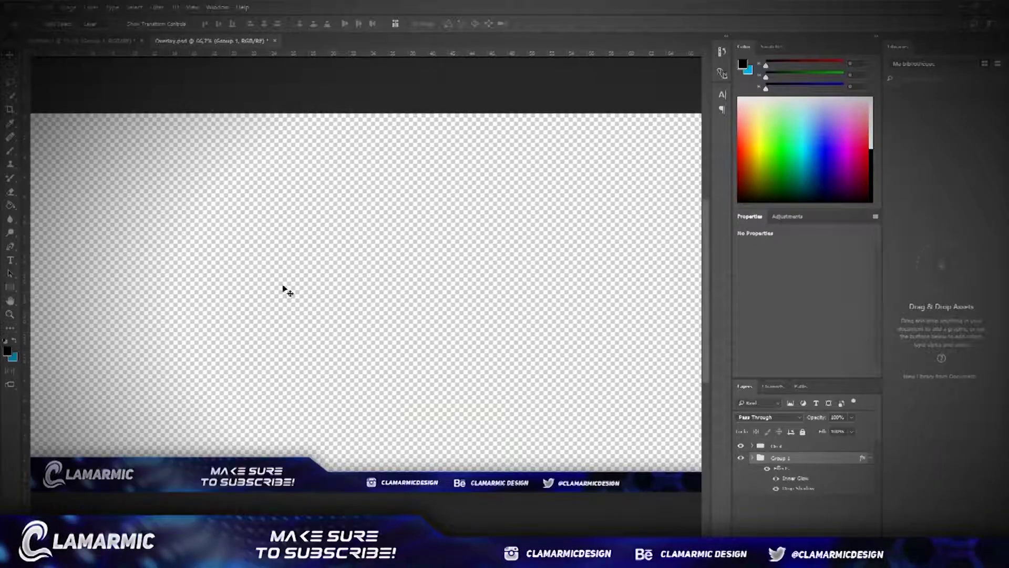
{"action": "scroll", "coordinate": [248, 382], "scroll_direction": "down", "scroll_amount": 1}
{"action": "scroll", "coordinate": [283, 422], "scroll_direction": "up", "scroll_amount": 1}
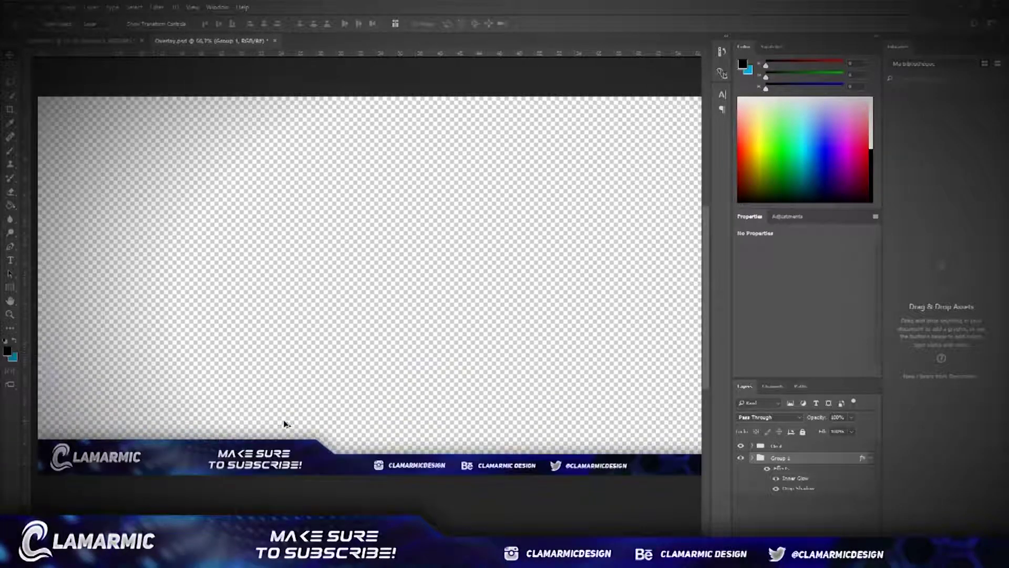
{"action": "scroll", "coordinate": [284, 422], "scroll_direction": "down", "scroll_amount": 1}
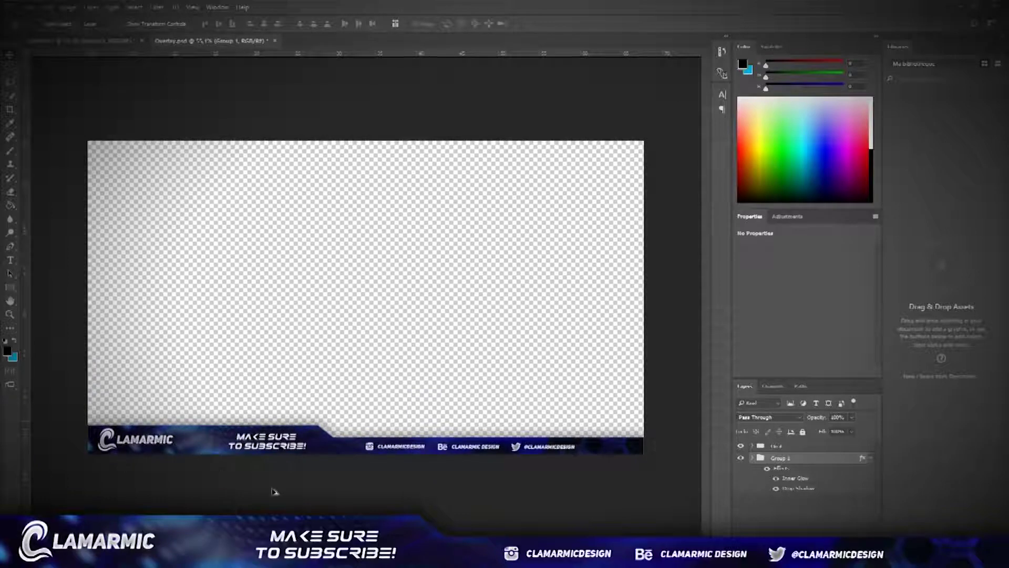
{"action": "scroll", "coordinate": [301, 470], "scroll_direction": "up", "scroll_amount": 1}
{"action": "scroll", "coordinate": [237, 465], "scroll_direction": "up", "scroll_amount": 1}
{"action": "scroll", "coordinate": [237, 465], "scroll_direction": "down", "scroll_amount": 2}
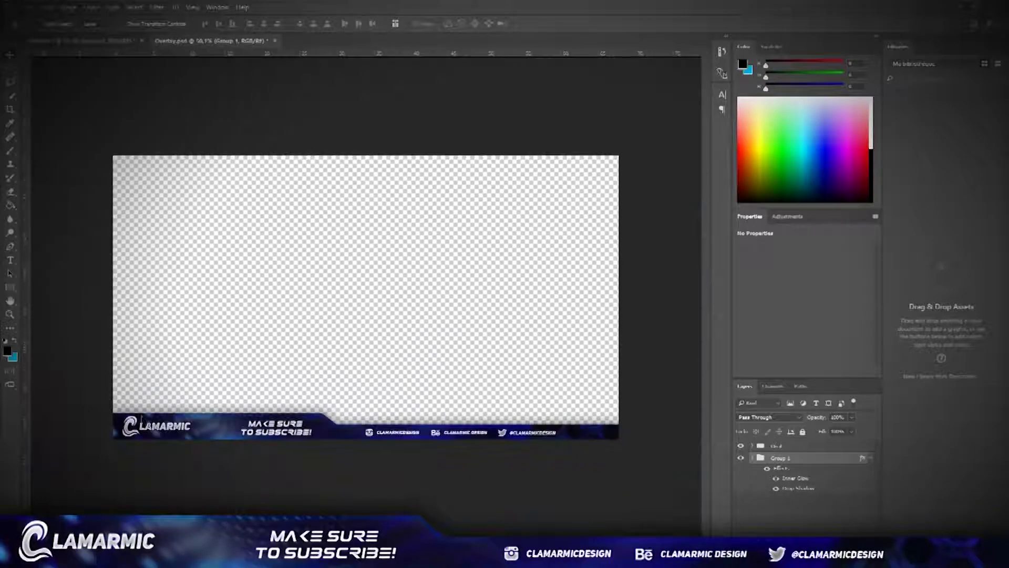
{"action": "scroll", "coordinate": [231, 432], "scroll_direction": "up", "scroll_amount": 1}
{"action": "scroll", "coordinate": [221, 449], "scroll_direction": "up", "scroll_amount": 1}
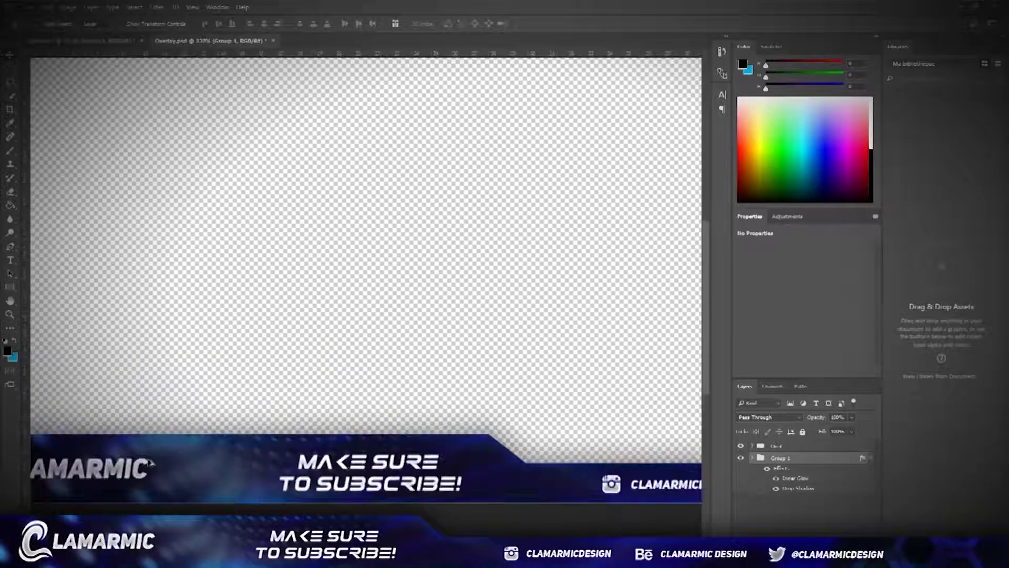
{"action": "scroll", "coordinate": [211, 472], "scroll_direction": "down", "scroll_amount": 1}
{"action": "scroll", "coordinate": [210, 472], "scroll_direction": "down", "scroll_amount": 1}
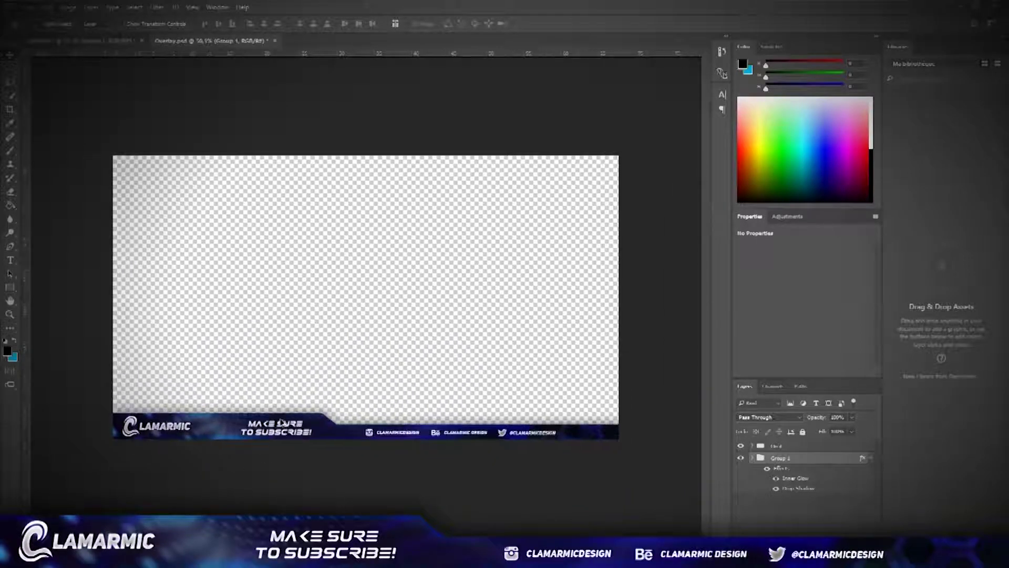
{"action": "scroll", "coordinate": [233, 446], "scroll_direction": "up", "scroll_amount": 2}
{"action": "scroll", "coordinate": [229, 457], "scroll_direction": "down", "scroll_amount": 1}
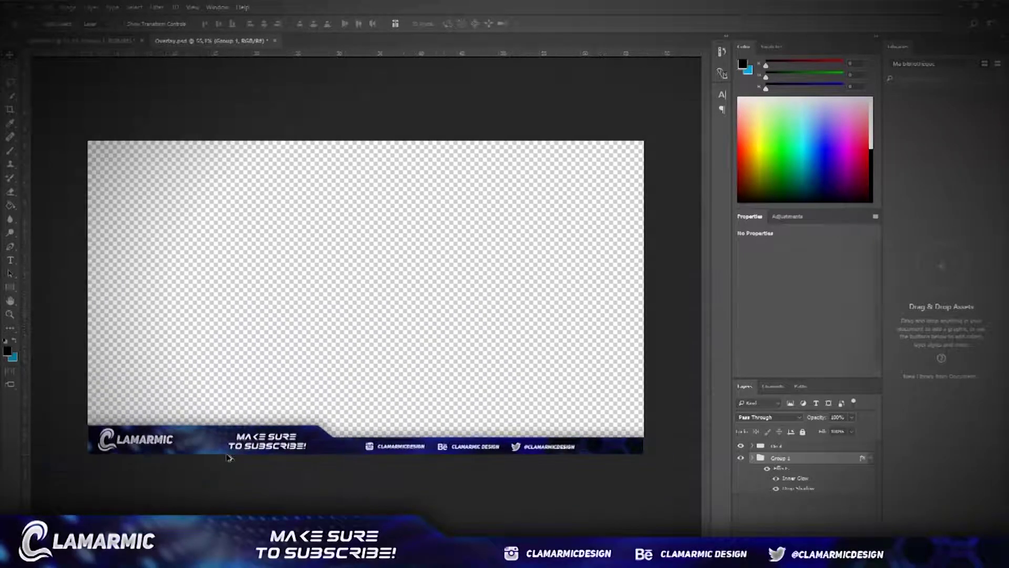
{"action": "scroll", "coordinate": [229, 457], "scroll_direction": "up", "scroll_amount": 1}
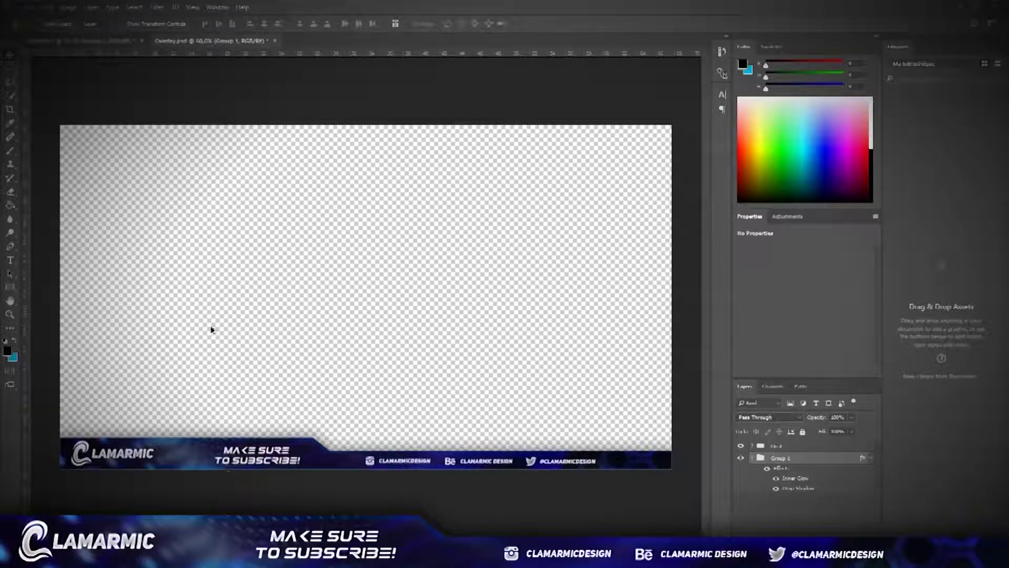
{"action": "key", "text": "ctrl+Tab"}
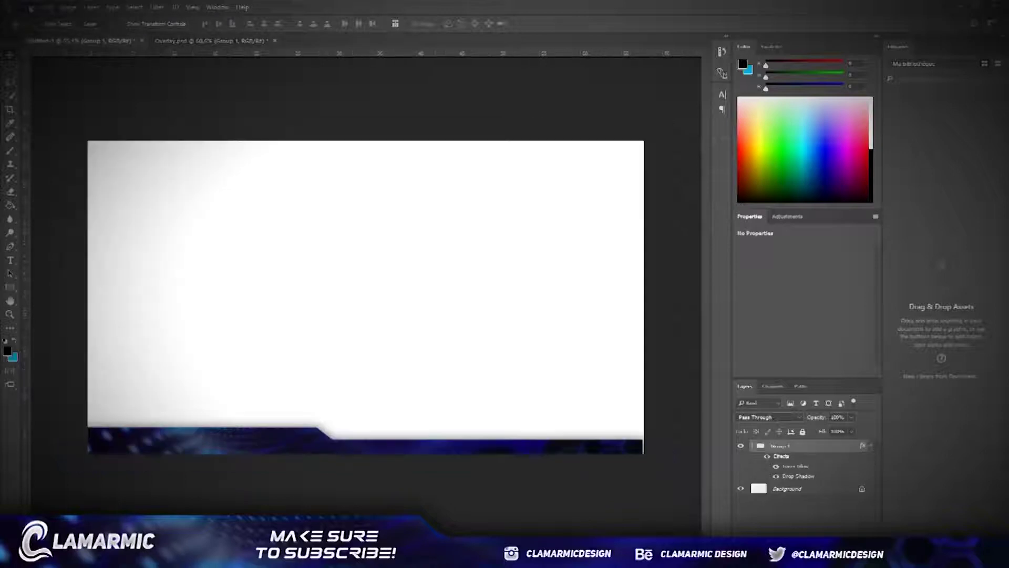
{"action": "left_click", "coordinate": [30, 8]}
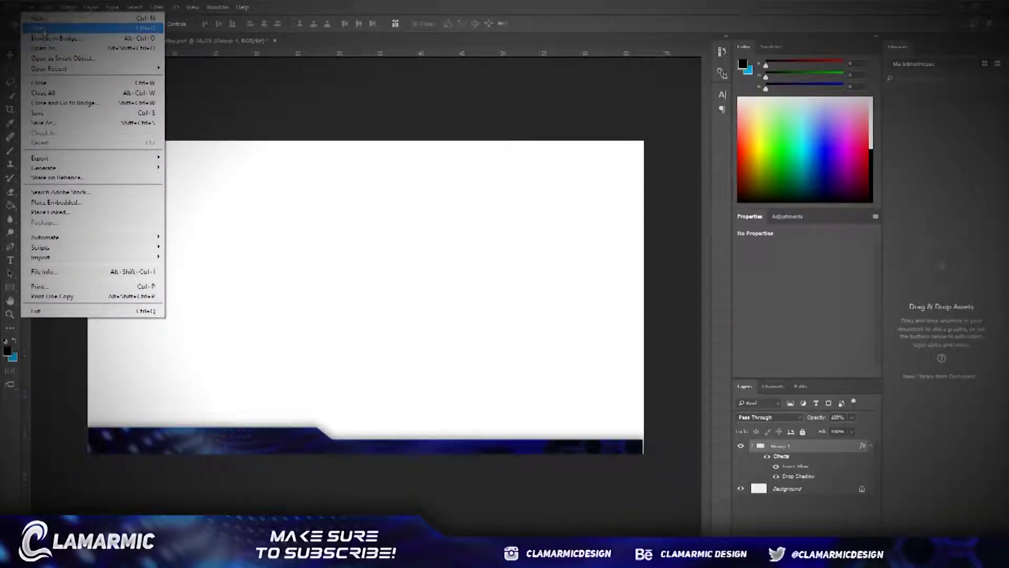
{"action": "left_click", "coordinate": [199, 420]}
{"action": "scroll", "coordinate": [198, 422], "scroll_direction": "up", "scroll_amount": 3}
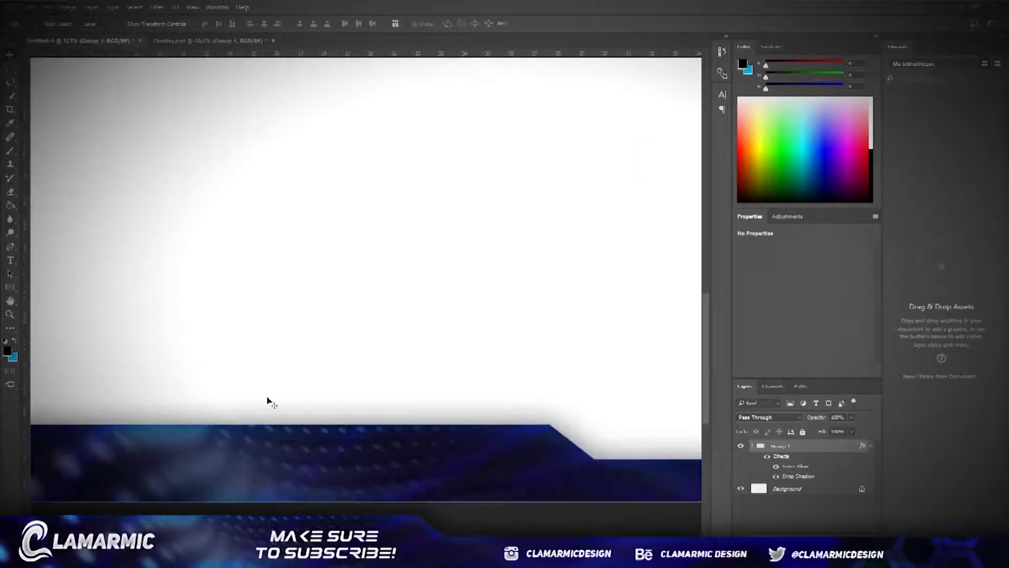
{"action": "scroll", "coordinate": [237, 461], "scroll_direction": "down", "scroll_amount": 3}
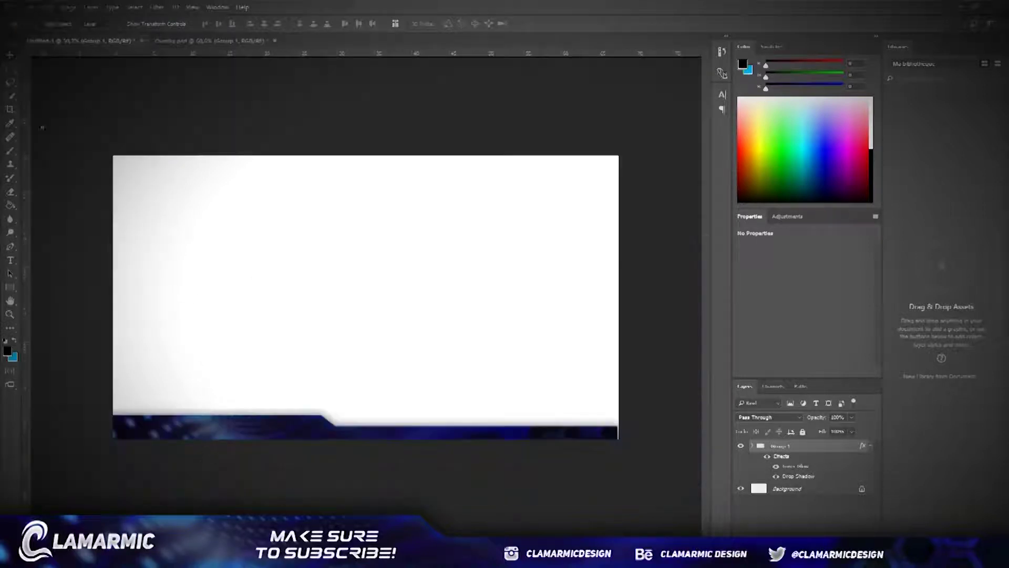
Create a new 1920x1080 document with Background Contents set to Transparent
{"action": "left_click", "coordinate": [35, 8]}
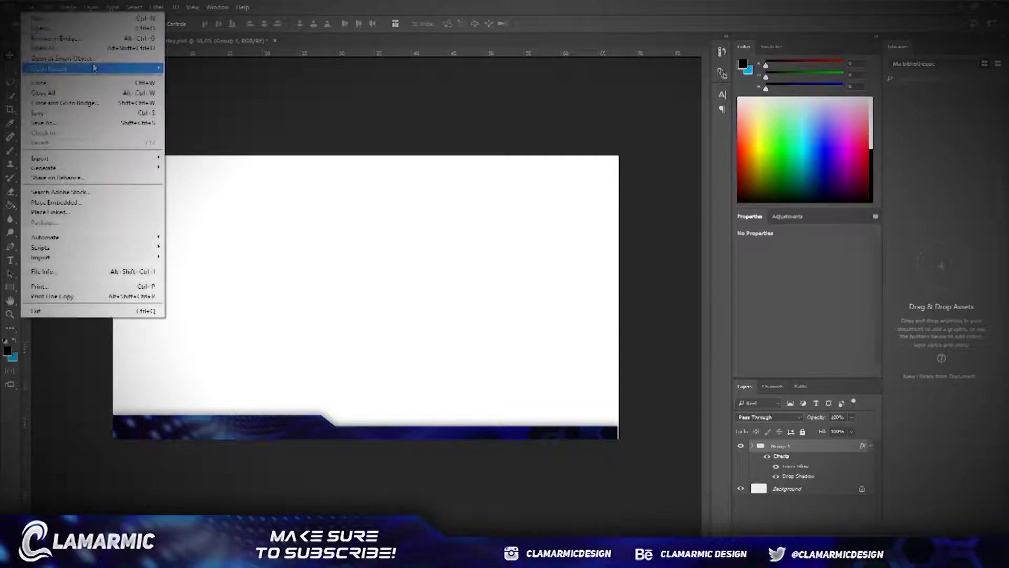
{"action": "left_click", "coordinate": [40, 19]}
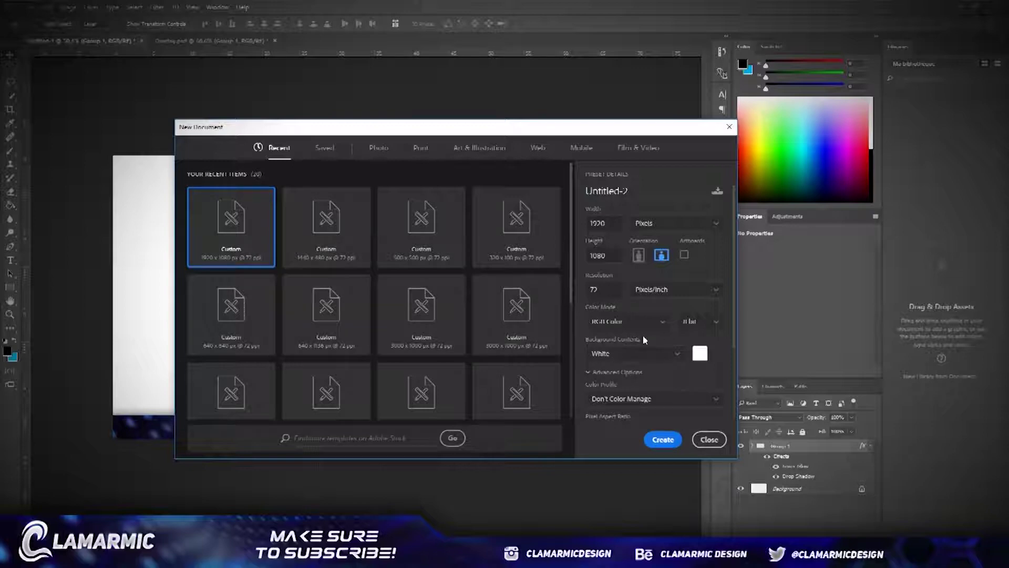
{"action": "left_click", "coordinate": [658, 356]}
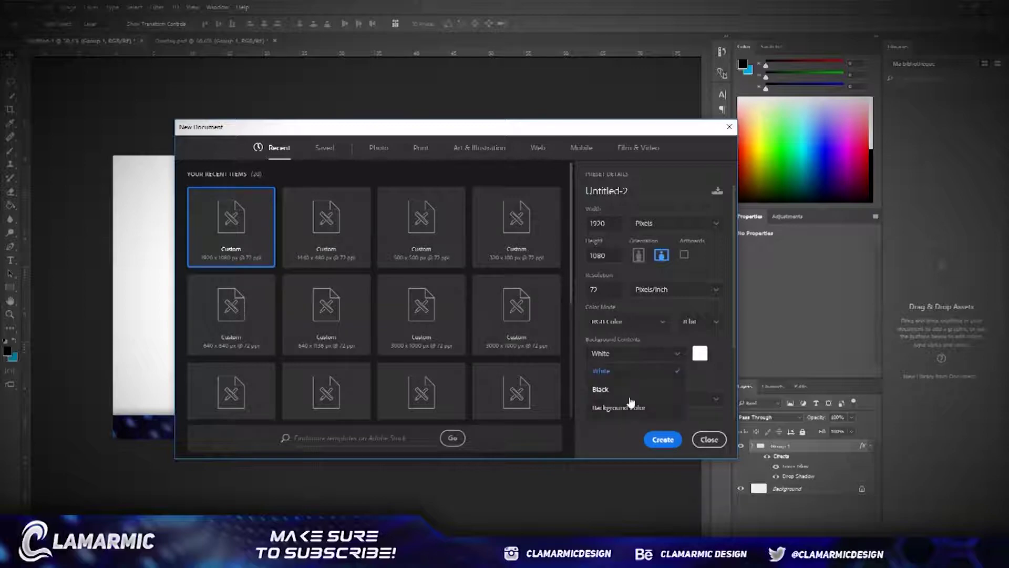
{"action": "scroll", "coordinate": [631, 355], "scroll_direction": "down", "scroll_amount": 2}
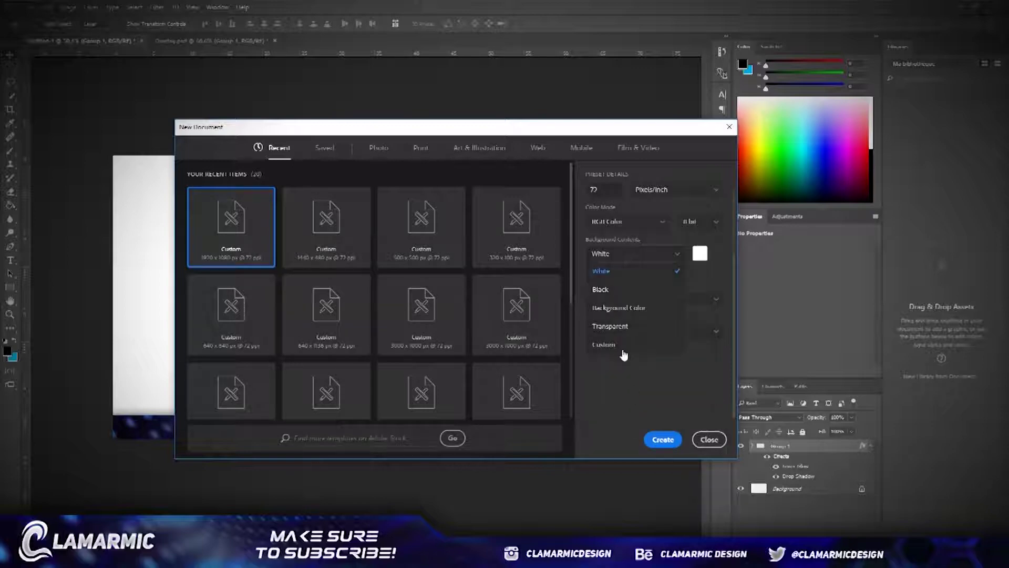
{"action": "left_click", "coordinate": [611, 326]}
{"action": "scroll", "coordinate": [653, 287], "scroll_direction": "up", "scroll_amount": 3}
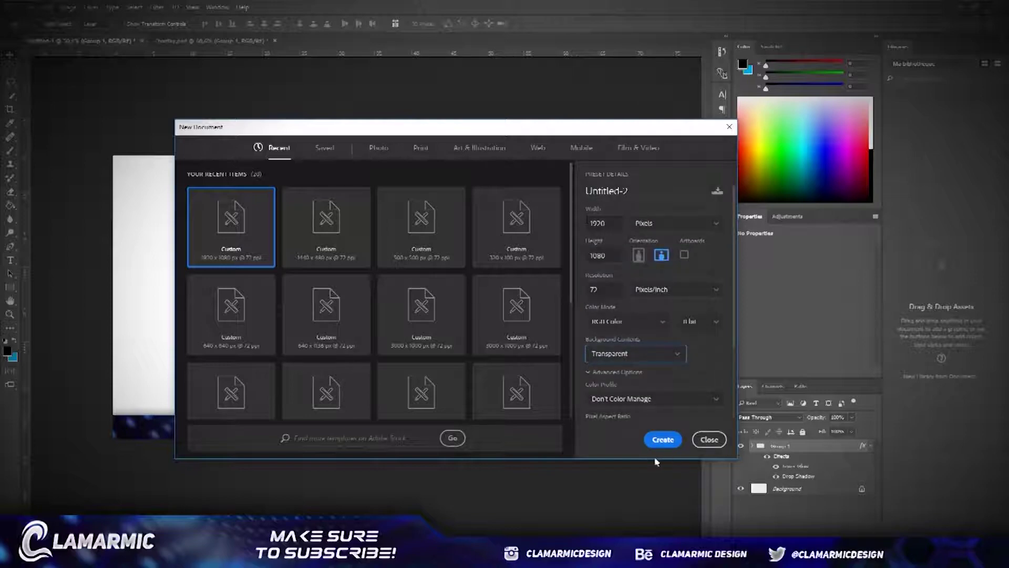
{"action": "left_click", "coordinate": [663, 439]}
{"action": "scroll", "coordinate": [189, 181], "scroll_direction": "down", "scroll_amount": 2}
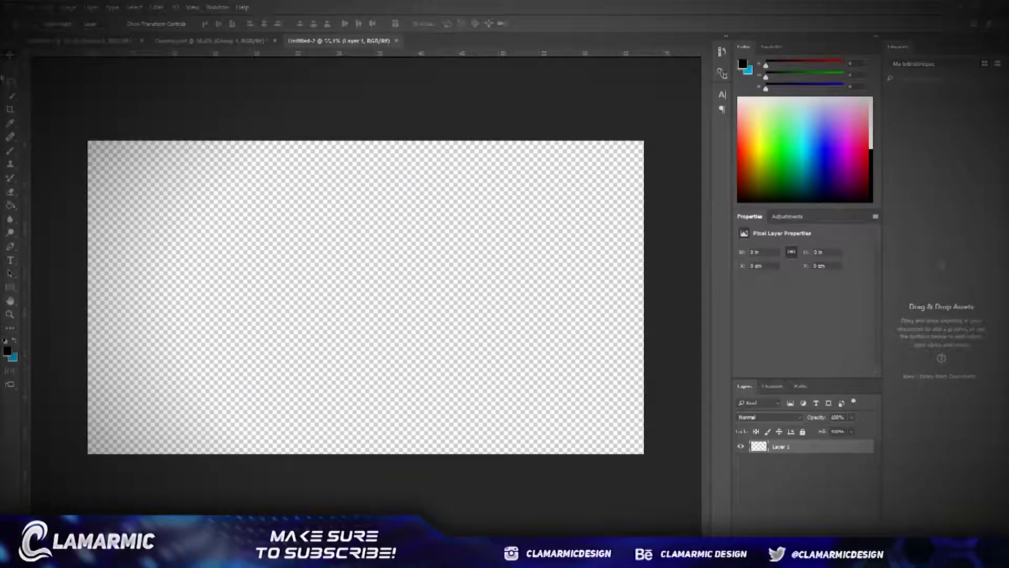
Marquee a thin strip along the canvas bottom edge and paint-bucket it solid black
{"action": "left_click", "coordinate": [10, 96]}
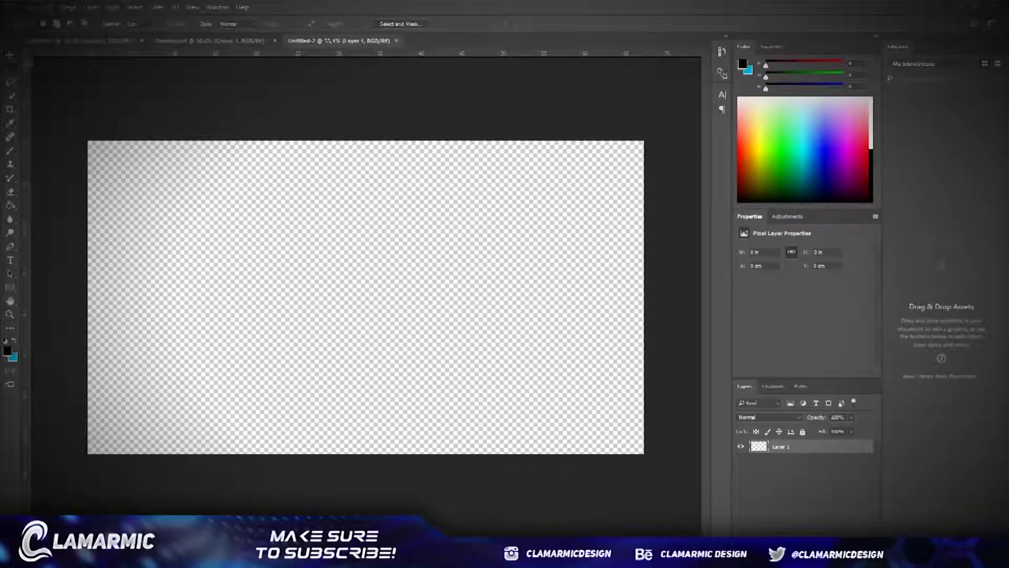
{"action": "mouse_move", "coordinate": [88, 432]}
{"action": "left_mouse_down"}
{"action": "mouse_move", "coordinate": [531, 468]}
{"action": "mouse_move", "coordinate": [646, 457]}
{"action": "left_mouse_up"}
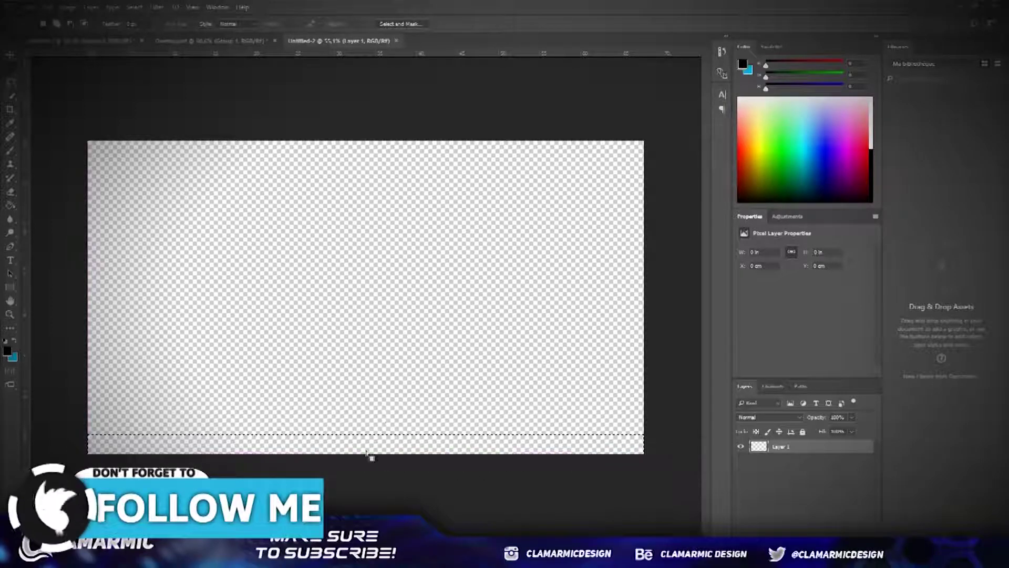
{"action": "scroll", "coordinate": [278, 455], "scroll_direction": "up", "scroll_amount": 1}
{"action": "key", "text": "ctrl+d"}
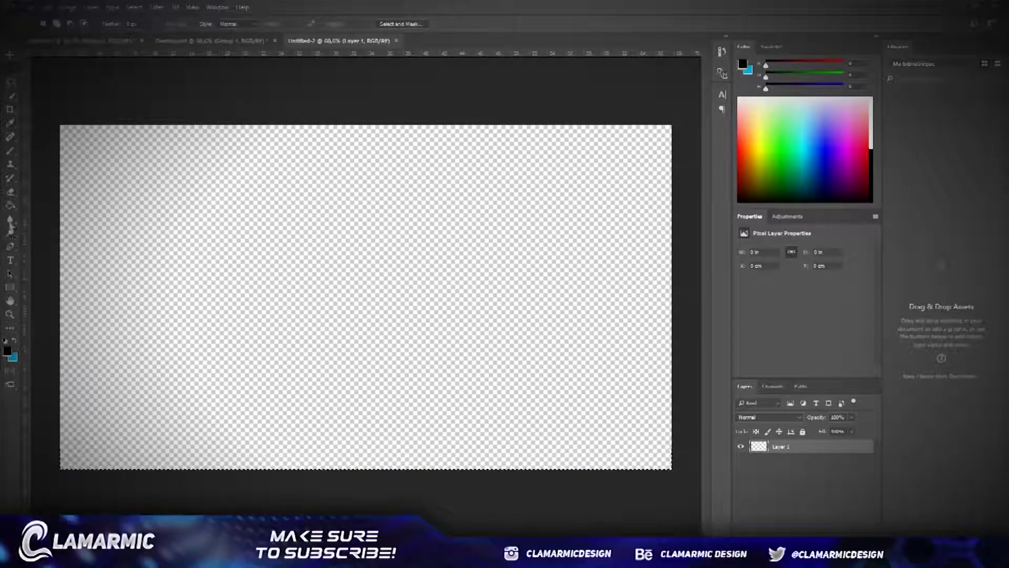
{"action": "left_click", "coordinate": [12, 197]}
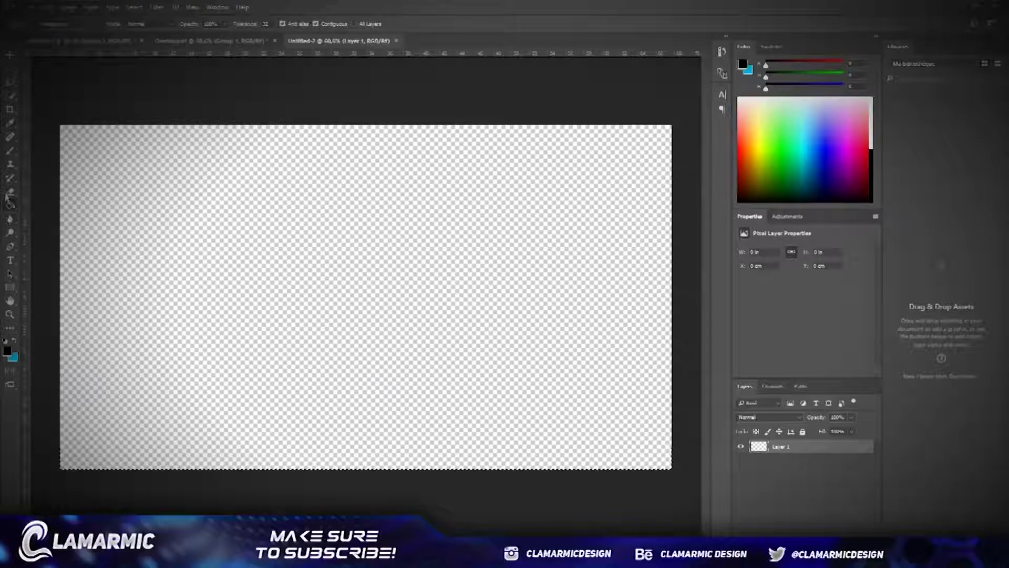
{"action": "left_click", "coordinate": [180, 462]}
{"action": "scroll", "coordinate": [276, 416], "scroll_direction": "down", "scroll_amount": 1}
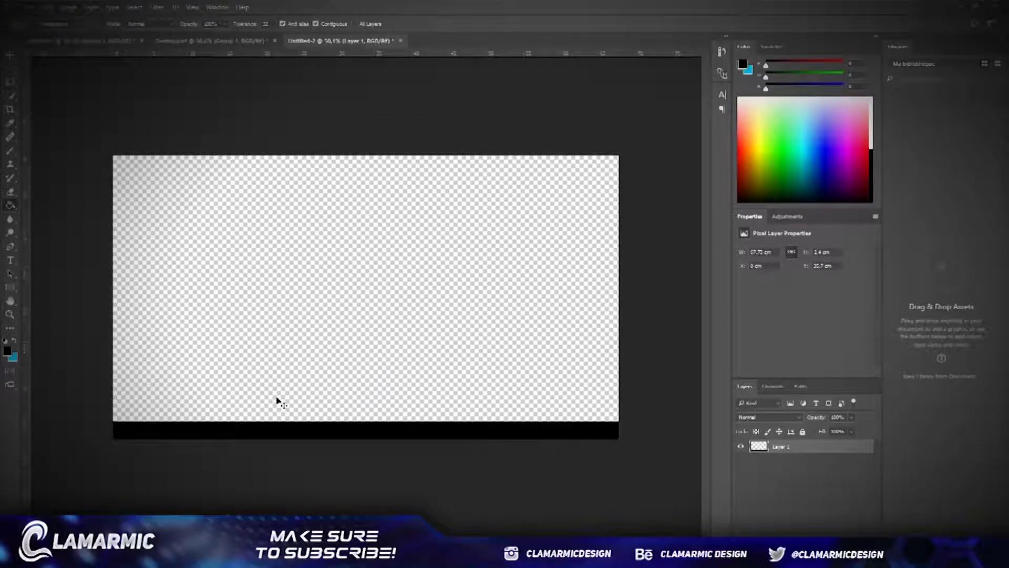
{"action": "scroll", "coordinate": [278, 398], "scroll_direction": "up", "scroll_amount": 2}
{"action": "scroll", "coordinate": [280, 395], "scroll_direction": "down", "scroll_amount": 2}
{"action": "scroll", "coordinate": [238, 436], "scroll_direction": "up", "scroll_amount": 1}
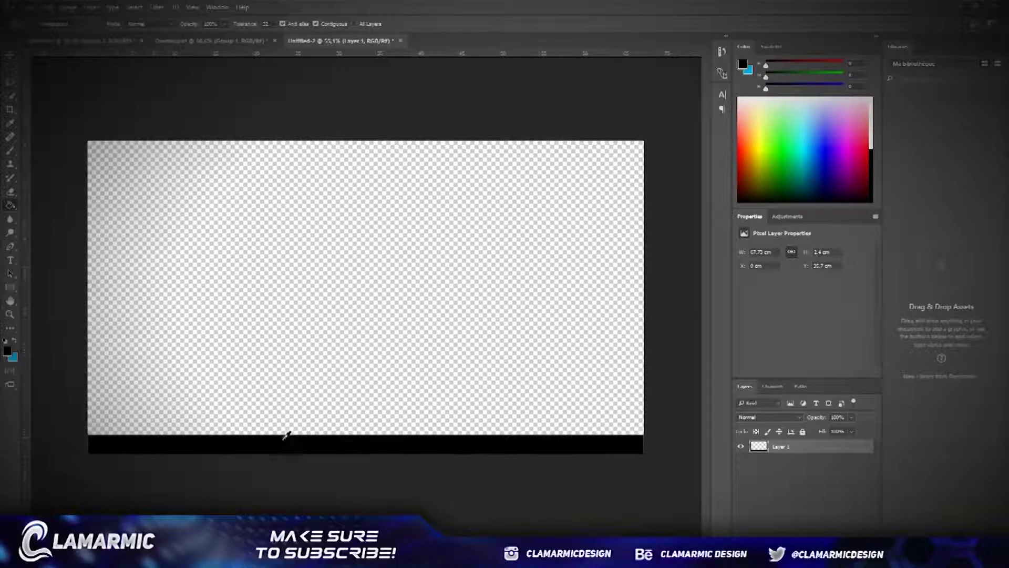
{"action": "scroll", "coordinate": [292, 435], "scroll_direction": "up", "scroll_amount": 1}
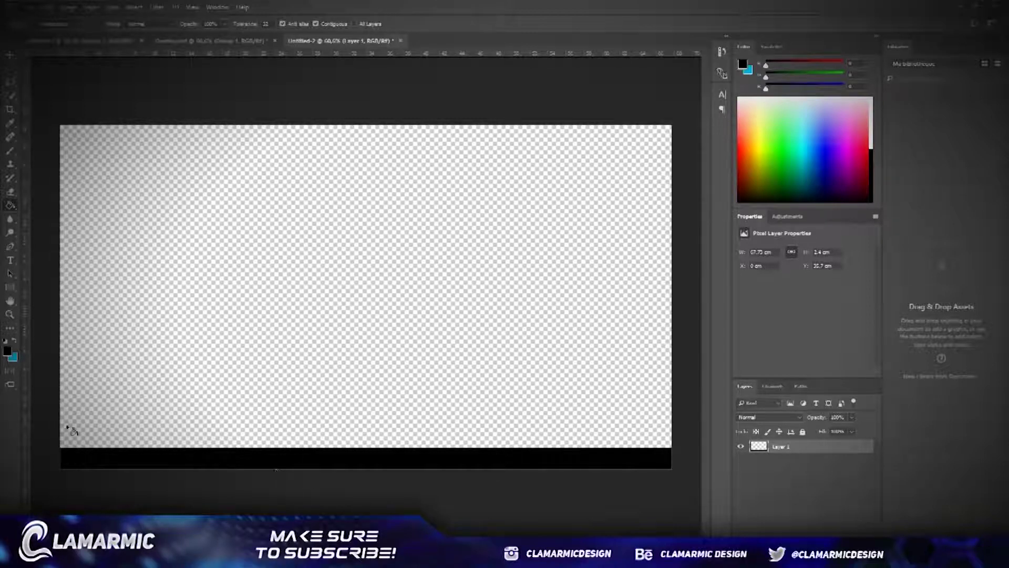
{"action": "scroll", "coordinate": [220, 437], "scroll_direction": "down", "scroll_amount": 1}
{"action": "scroll", "coordinate": [339, 438], "scroll_direction": "down", "scroll_amount": 1}
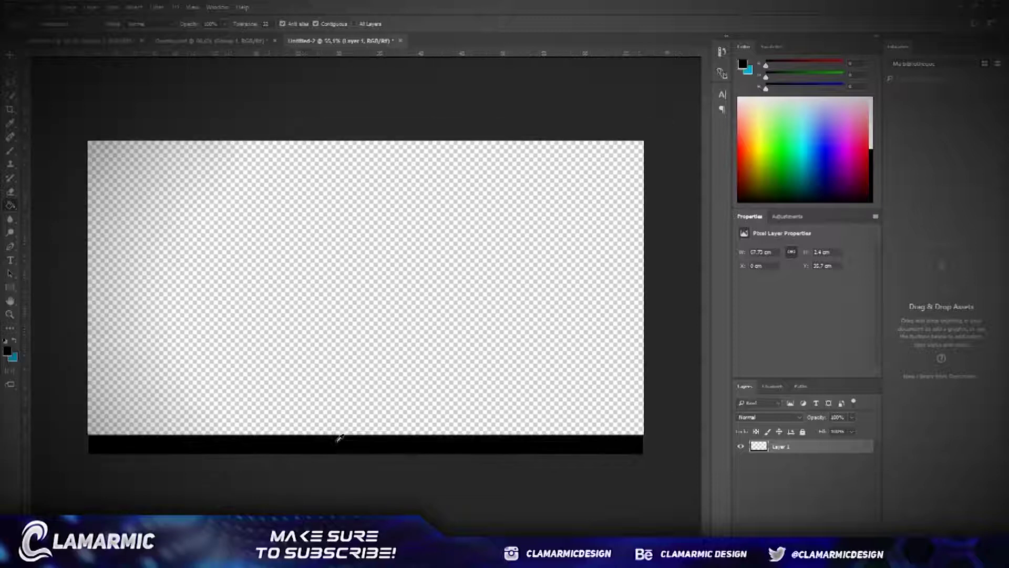
{"action": "scroll", "coordinate": [64, 427], "scroll_direction": "up", "scroll_amount": 1}
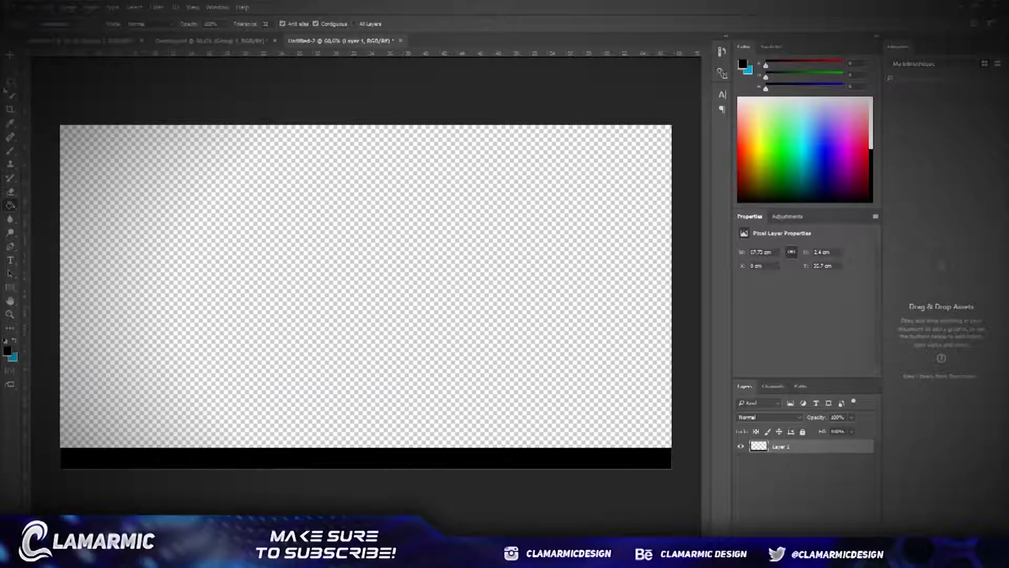
{"action": "key", "text": "v"}
Select a taller rectangle at the lower-left above the bar and fill it black
{"action": "key", "text": "m"}
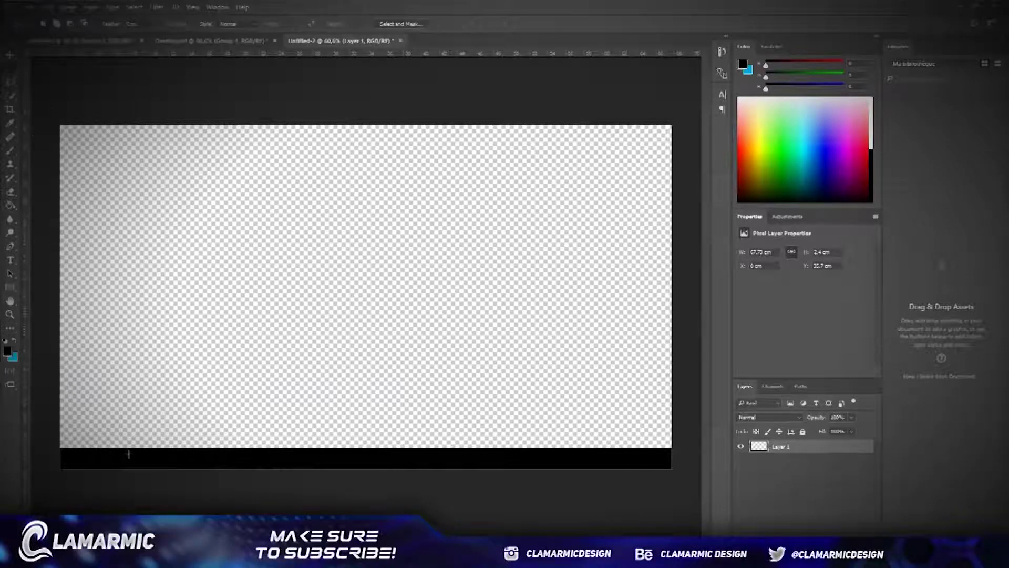
{"action": "scroll", "coordinate": [129, 453], "scroll_direction": "down", "scroll_amount": 1}
{"action": "left_click_drag", "start_coordinate": [87, 416], "coordinate": [248, 469]}
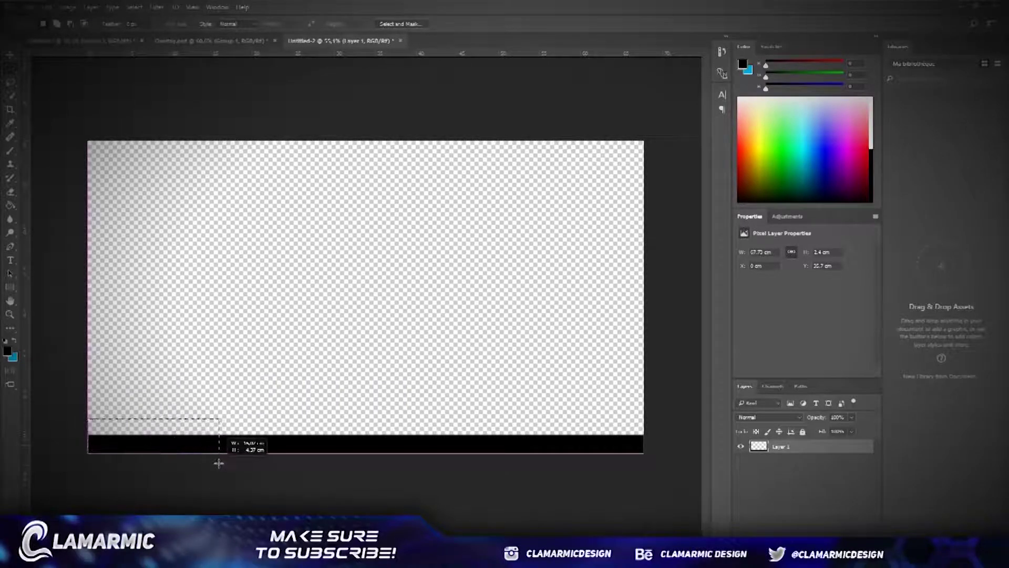
{"action": "left_click_drag", "start_coordinate": [248, 469], "coordinate": [250, 453]}
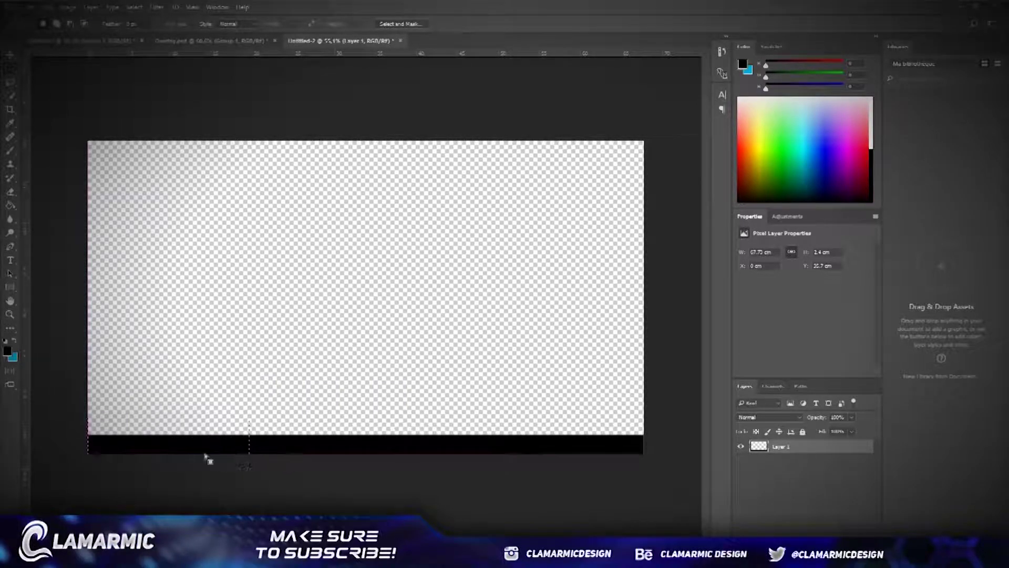
{"action": "key", "text": "g"}
{"action": "left_click", "coordinate": [190, 441]}
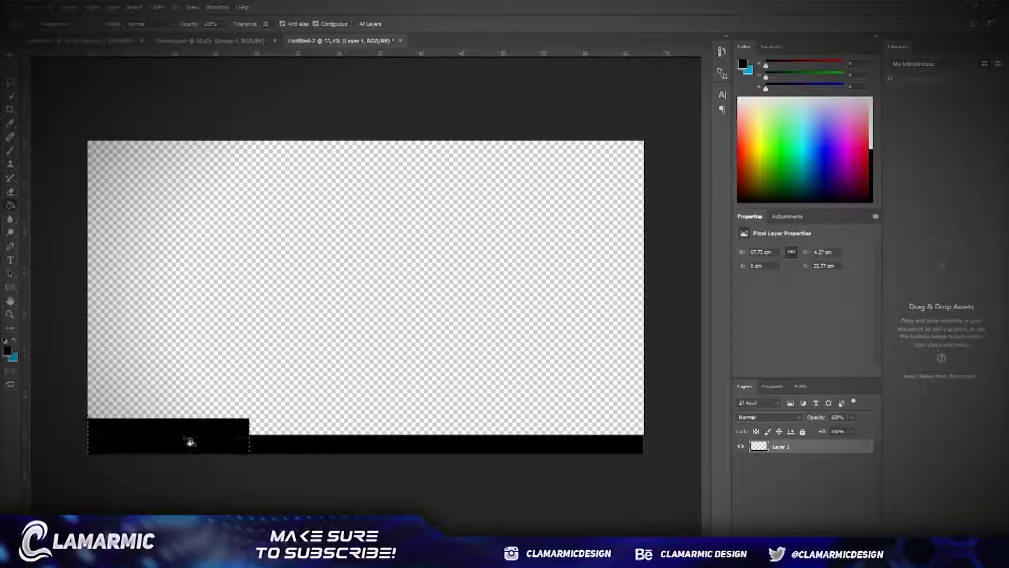
{"action": "scroll", "coordinate": [252, 437], "scroll_direction": "up", "scroll_amount": 3}
{"action": "scroll", "coordinate": [246, 450], "scroll_direction": "up", "scroll_amount": 3}
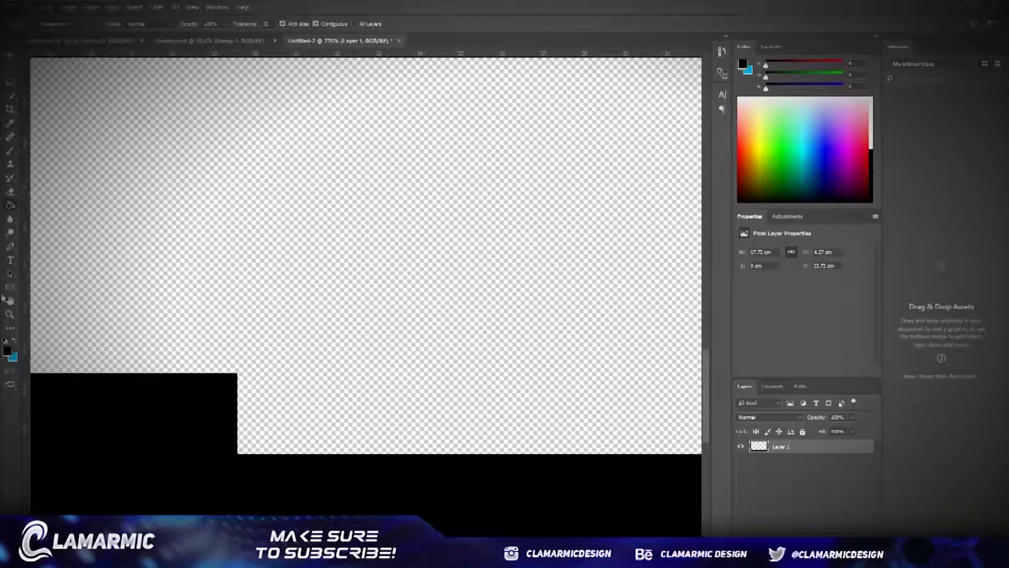
Turn a pen-drawn triangle between block and bar into a selection, fill it black, deselect
{"action": "key", "text": "m"}
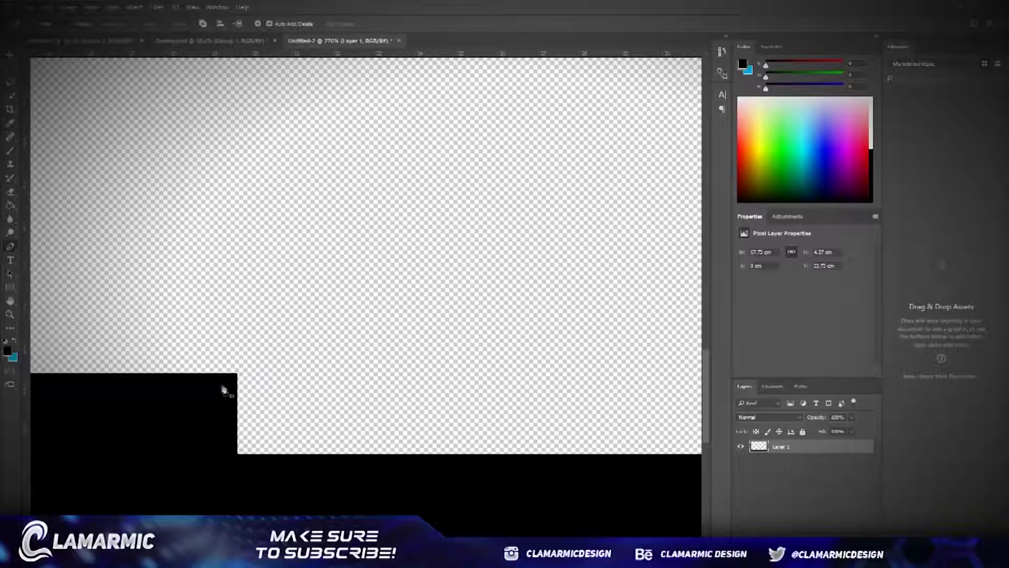
{"action": "scroll", "coordinate": [229, 391], "scroll_direction": "up", "scroll_amount": 3}
{"action": "scroll", "coordinate": [245, 383], "scroll_direction": "up", "scroll_amount": 3}
{"action": "scroll", "coordinate": [268, 377], "scroll_direction": "up", "scroll_amount": 3}
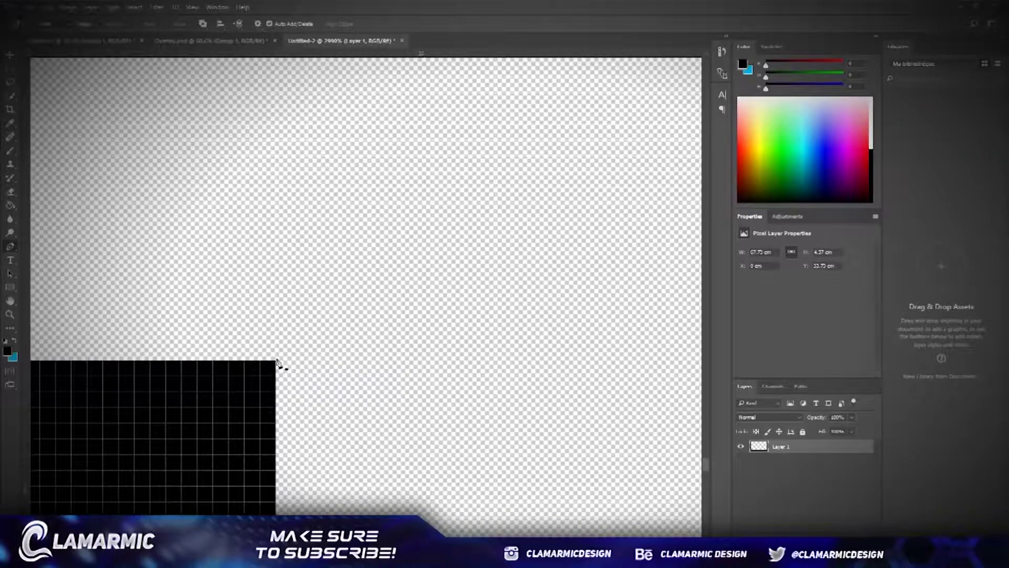
{"action": "scroll", "coordinate": [278, 371], "scroll_direction": "down", "scroll_amount": 3}
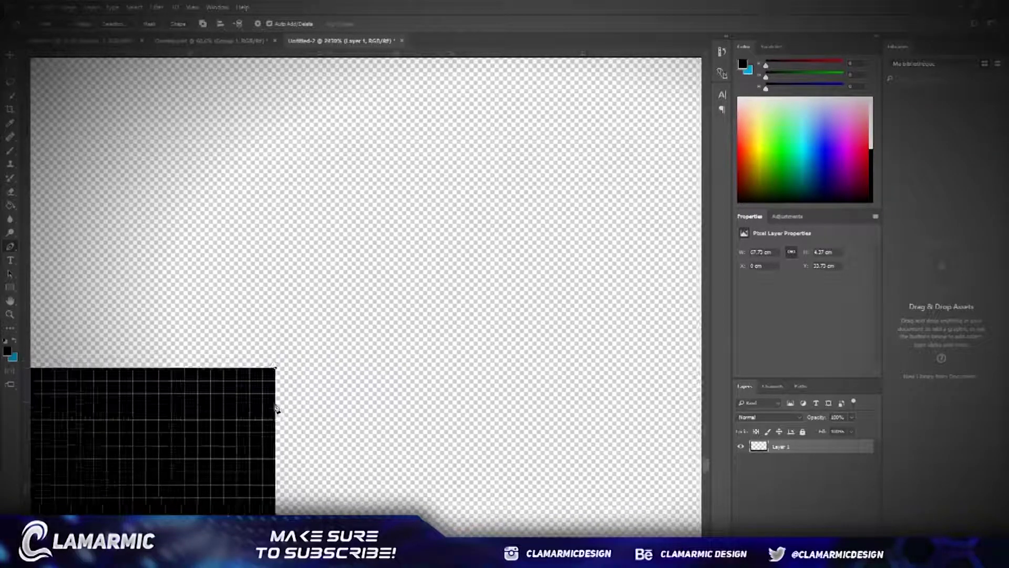
{"action": "scroll", "coordinate": [280, 402], "scroll_direction": "down", "scroll_amount": 3}
{"action": "scroll", "coordinate": [319, 455], "scroll_direction": "up", "scroll_amount": 2}
{"action": "scroll", "coordinate": [316, 442], "scroll_direction": "up", "scroll_amount": 3}
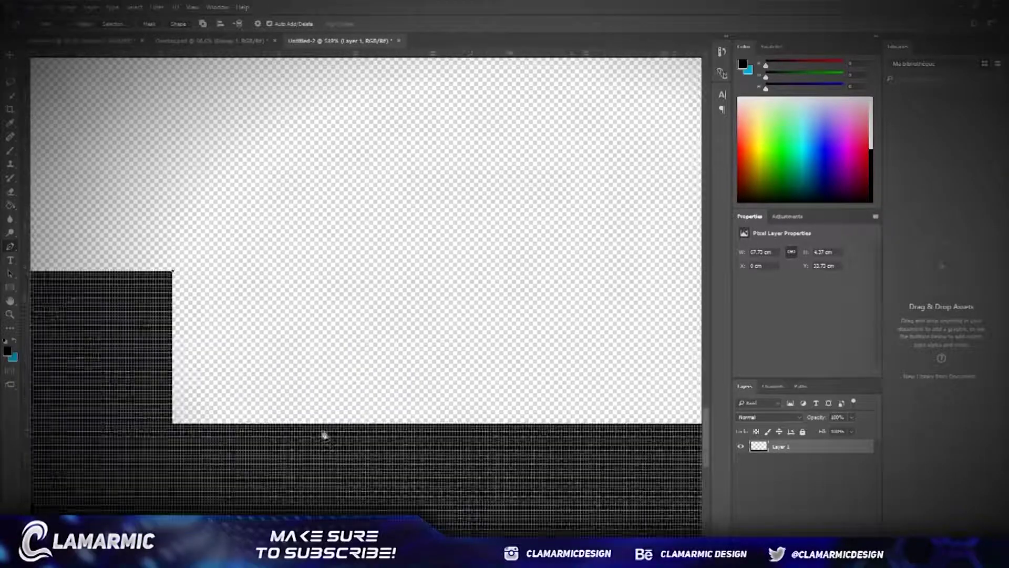
{"action": "scroll", "coordinate": [332, 429], "scroll_direction": "up", "scroll_amount": 2}
{"action": "scroll", "coordinate": [338, 432], "scroll_direction": "down", "scroll_amount": 3}
{"action": "scroll", "coordinate": [331, 442], "scroll_direction": "down", "scroll_amount": 2}
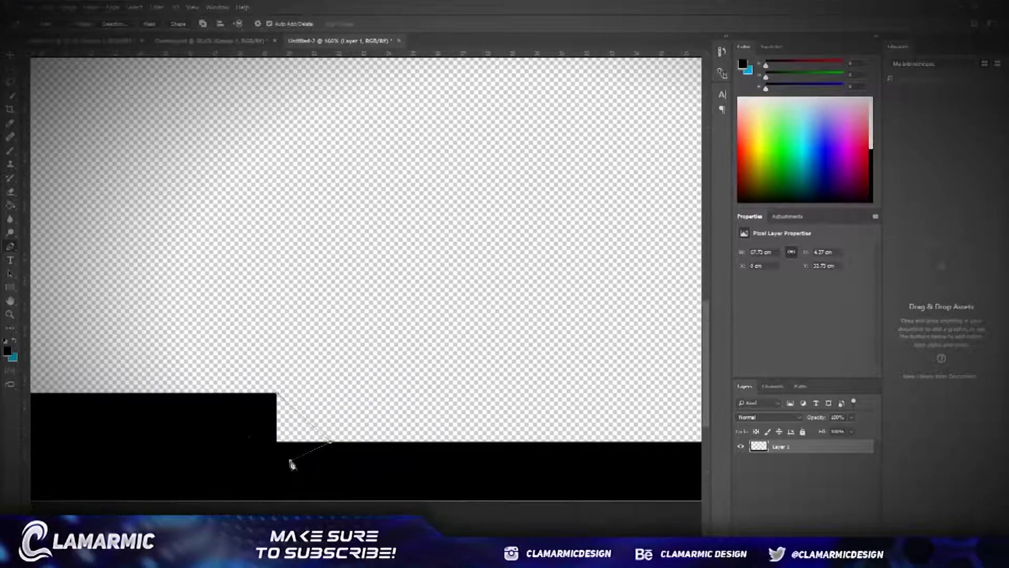
{"action": "right_click", "coordinate": [280, 401]}
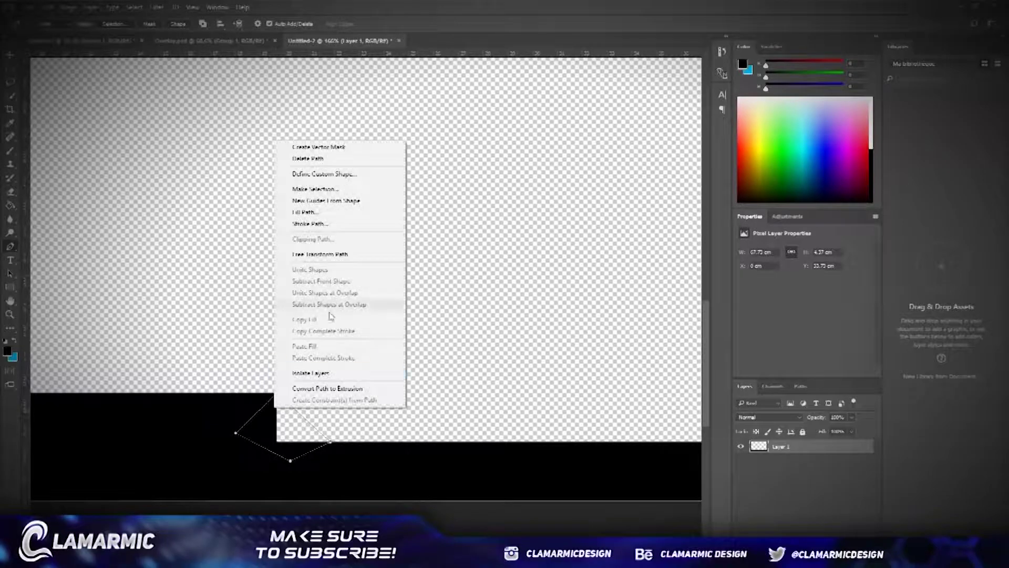
{"action": "left_click", "coordinate": [316, 189]}
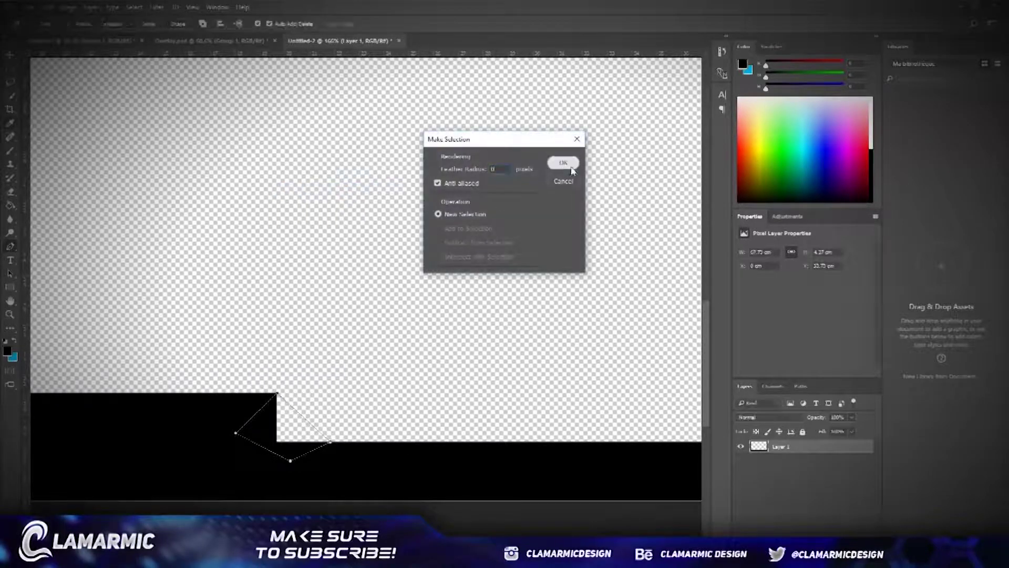
{"action": "left_click", "coordinate": [574, 163]}
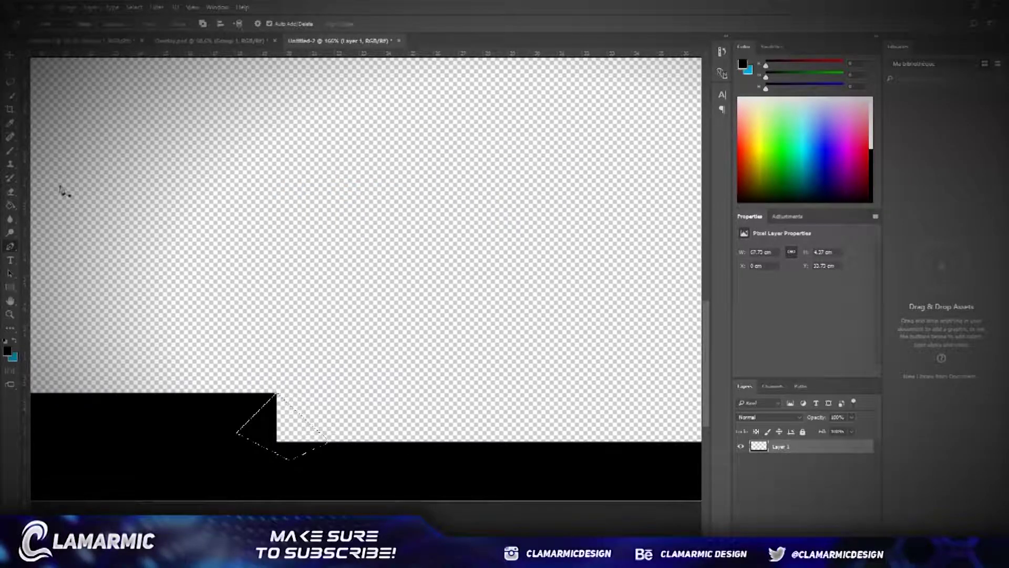
{"action": "left_click", "coordinate": [14, 211]}
{"action": "left_click", "coordinate": [288, 426]}
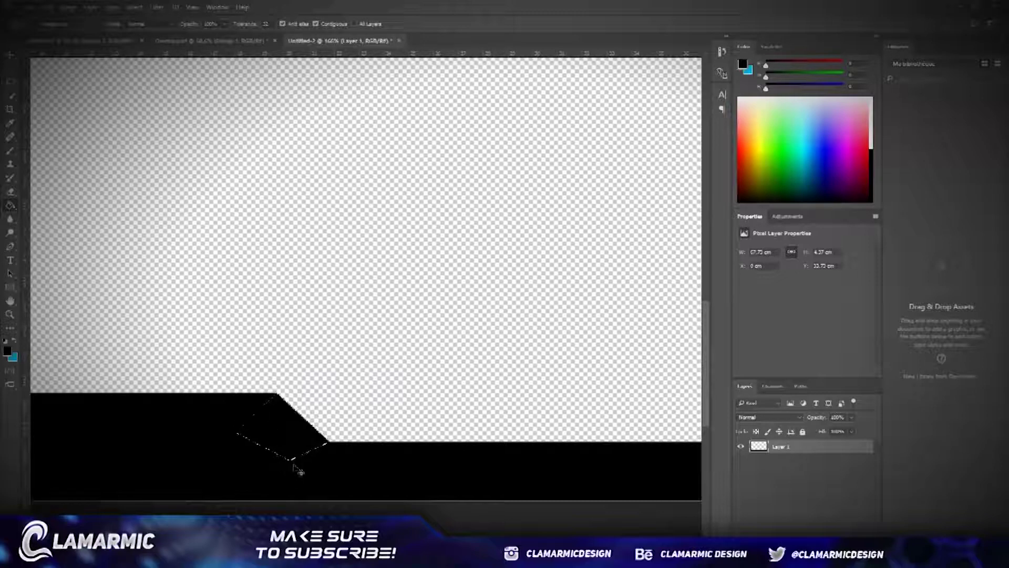
{"action": "key", "text": "ctrl+d"}
{"action": "scroll", "coordinate": [316, 457], "scroll_direction": "down", "scroll_amount": 2}
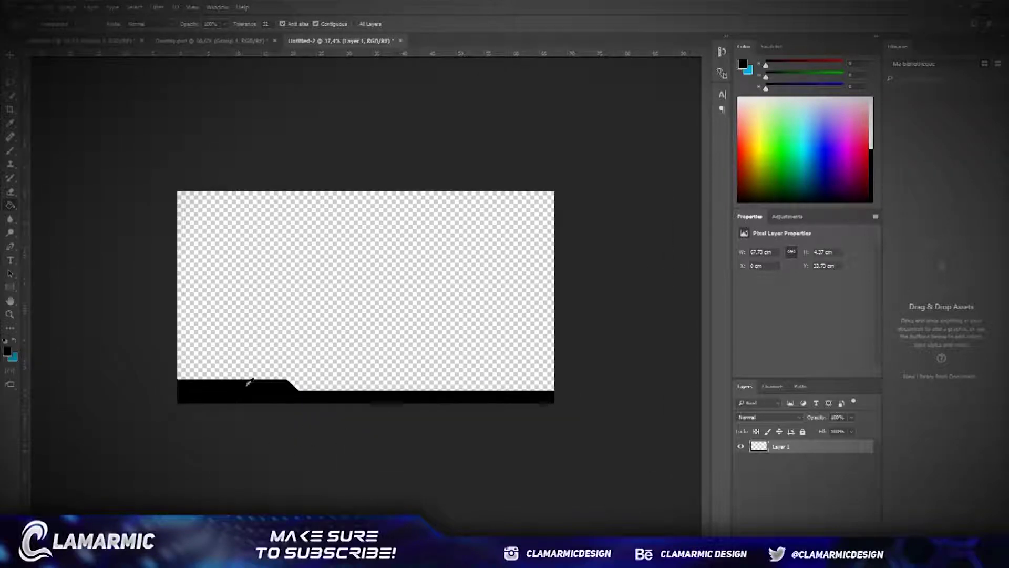
{"action": "scroll", "coordinate": [394, 408], "scroll_direction": "up", "scroll_amount": 2}
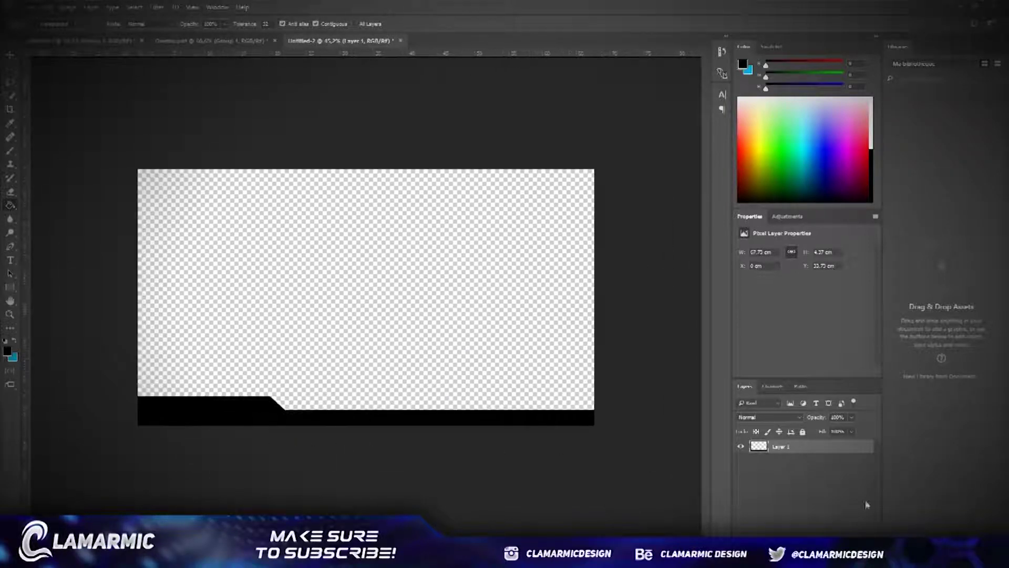
{"action": "left_click", "coordinate": [741, 447]}
{"action": "left_click", "coordinate": [741, 447]}
{"action": "left_click", "coordinate": [741, 447]}
{"action": "left_click", "coordinate": [741, 447]}
Start opening a file and browse to the Secondary (D:) drive
{"action": "left_click", "coordinate": [24, 8]}
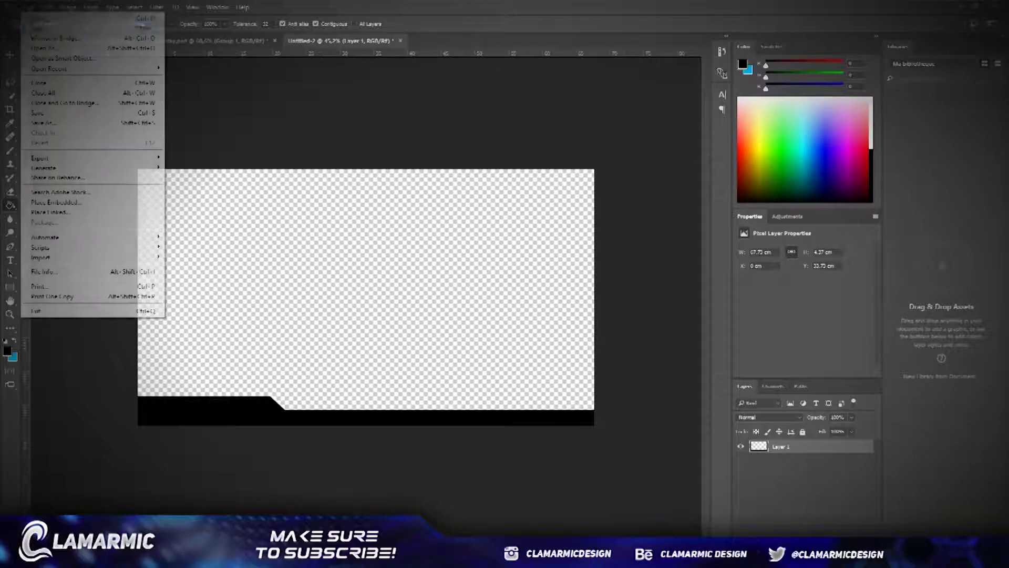
{"action": "left_click", "coordinate": [48, 40]}
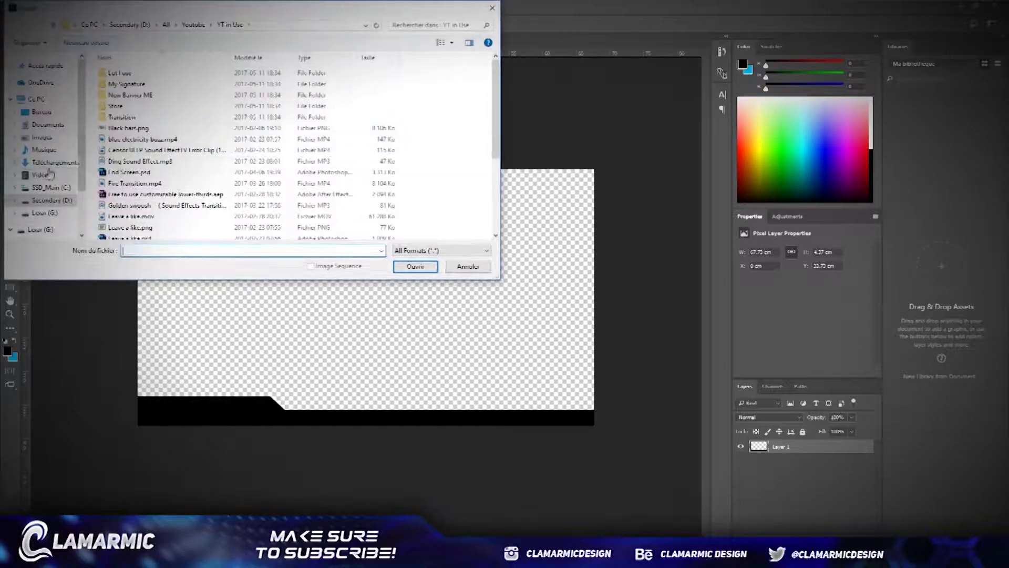
{"action": "left_click", "coordinate": [42, 111]}
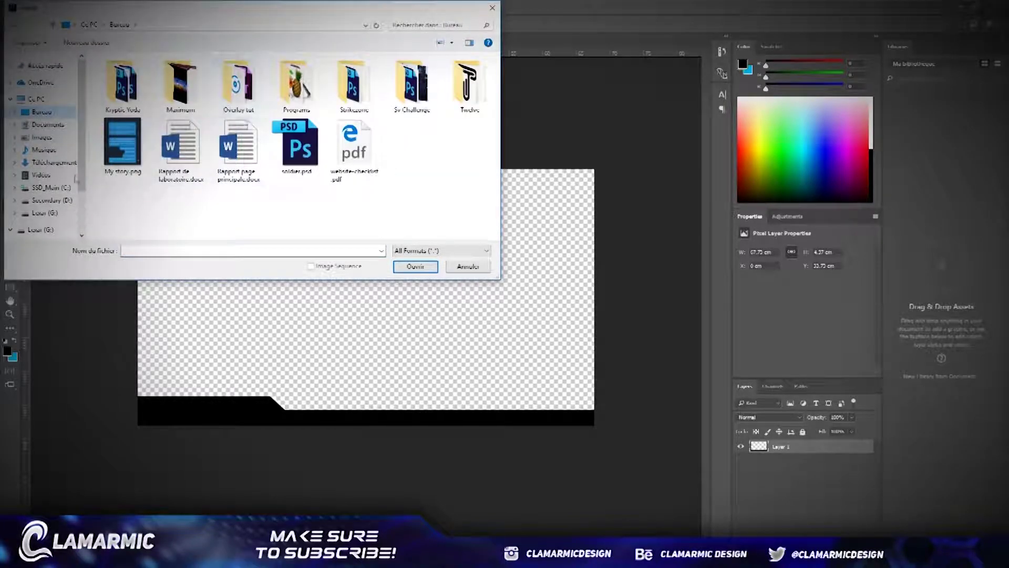
{"action": "left_click", "coordinate": [49, 201]}
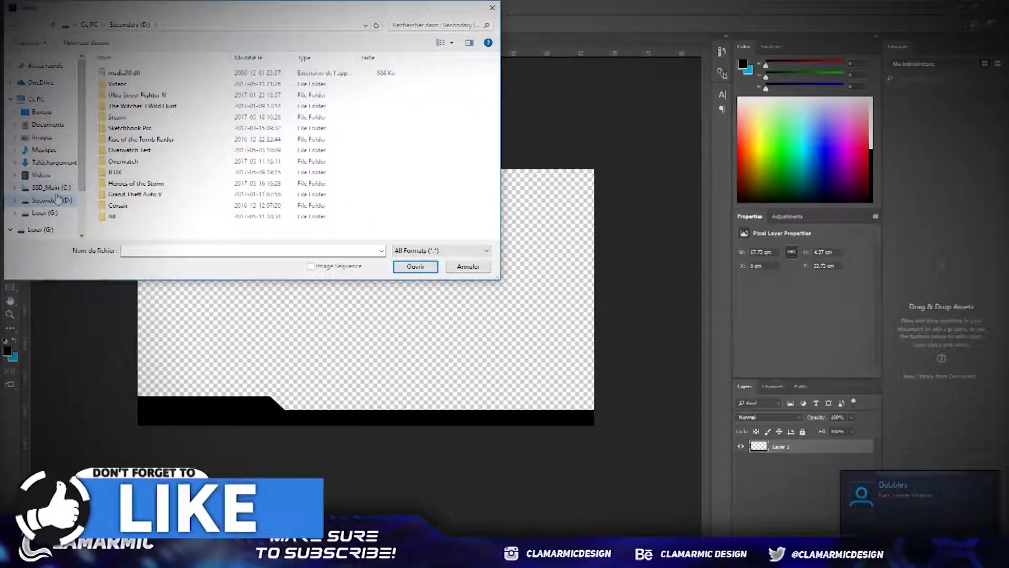
Open Supreme Stock Pack.psd from All > My Graphics Pack
{"action": "left_click", "coordinate": [131, 216]}
{"action": "double_click", "coordinate": [129, 216]}
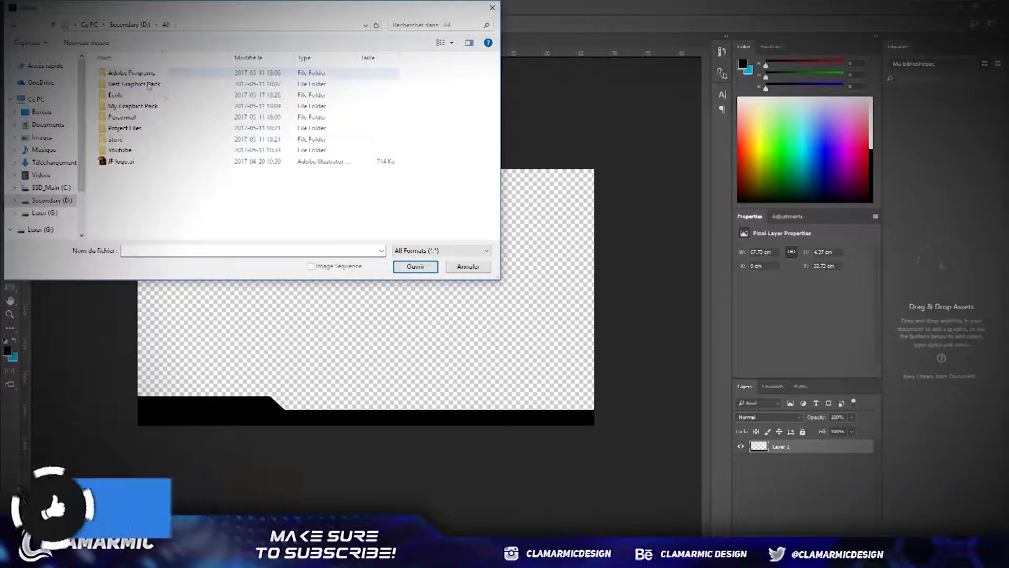
{"action": "double_click", "coordinate": [127, 102]}
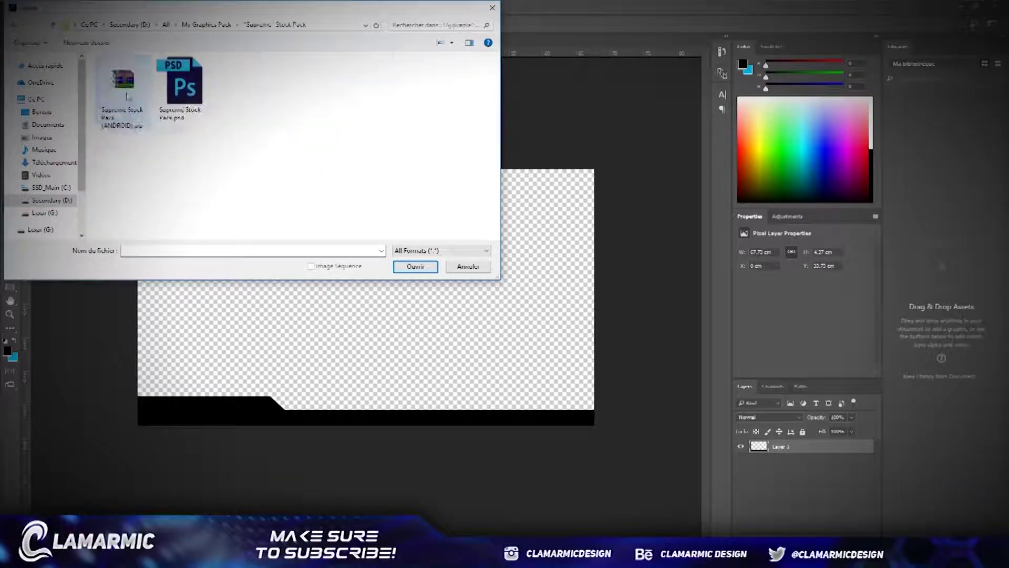
{"action": "double_click", "coordinate": [181, 87]}
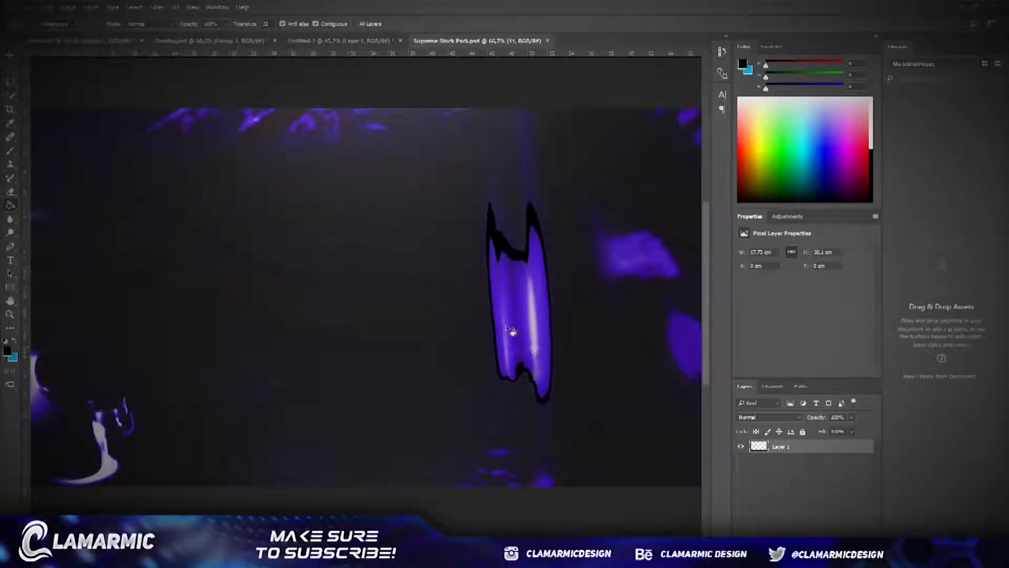
Preview several stock texture layers and leave the red light-streaks texture visible
{"action": "left_click", "coordinate": [744, 526]}
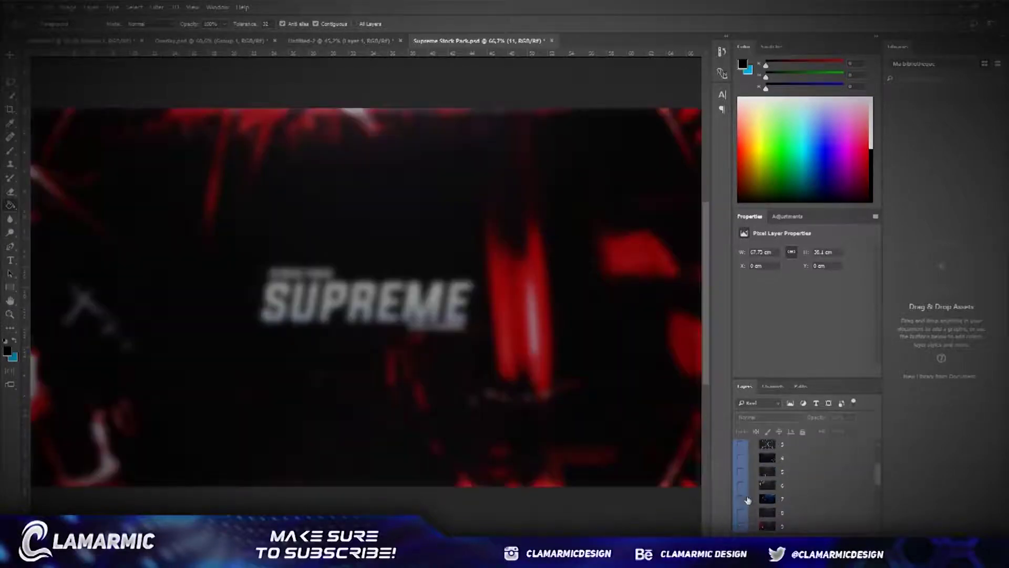
{"action": "left_click", "coordinate": [741, 502]}
{"action": "left_click", "coordinate": [741, 486]}
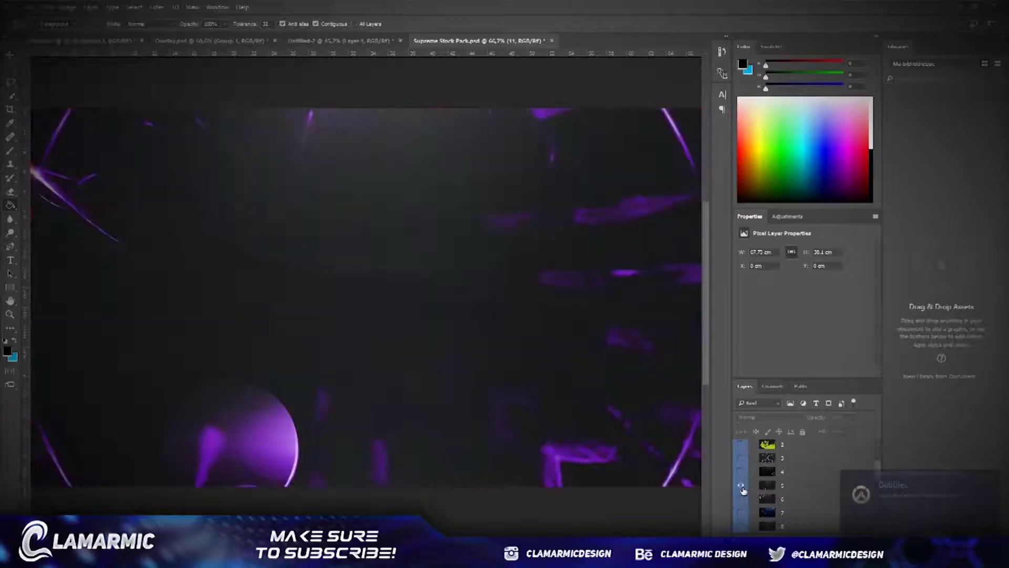
{"action": "left_click", "coordinate": [740, 472]}
{"action": "left_click", "coordinate": [739, 470]}
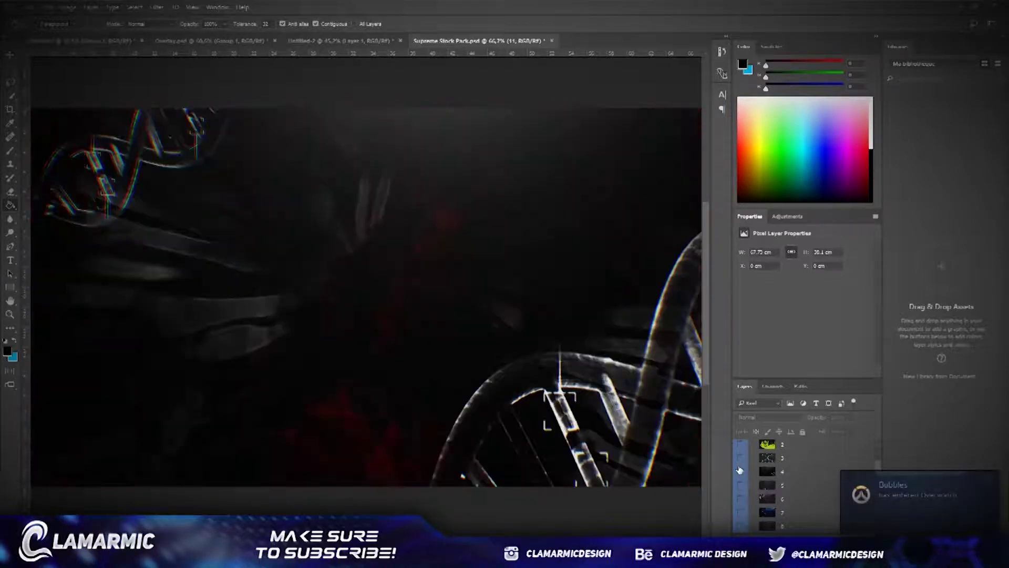
{"action": "scroll", "coordinate": [744, 473], "scroll_direction": "up", "scroll_amount": 2}
{"action": "left_click", "coordinate": [744, 488]}
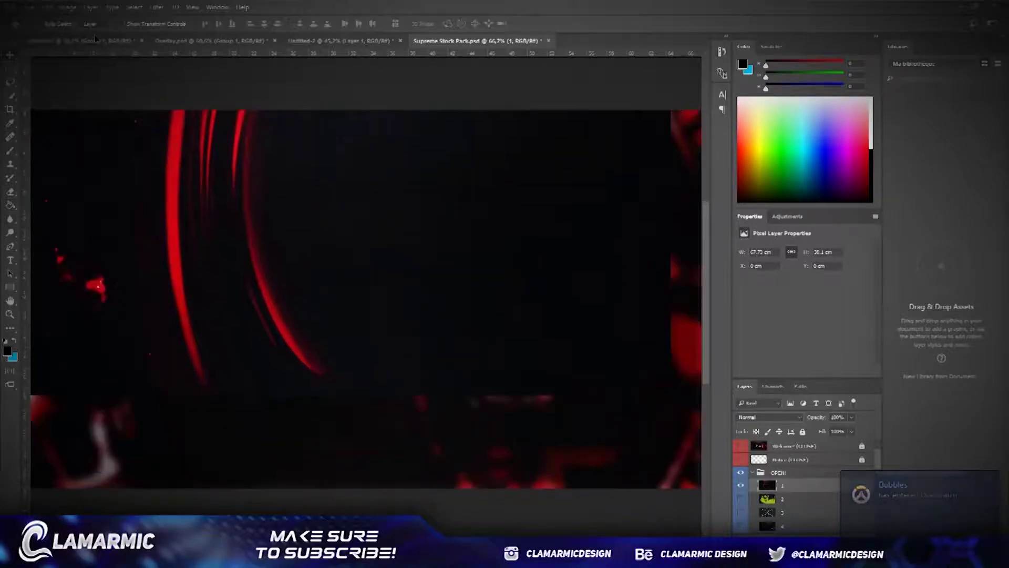
Switch back to the transparent overlay document
{"action": "key", "text": "ctrl+Tab"}
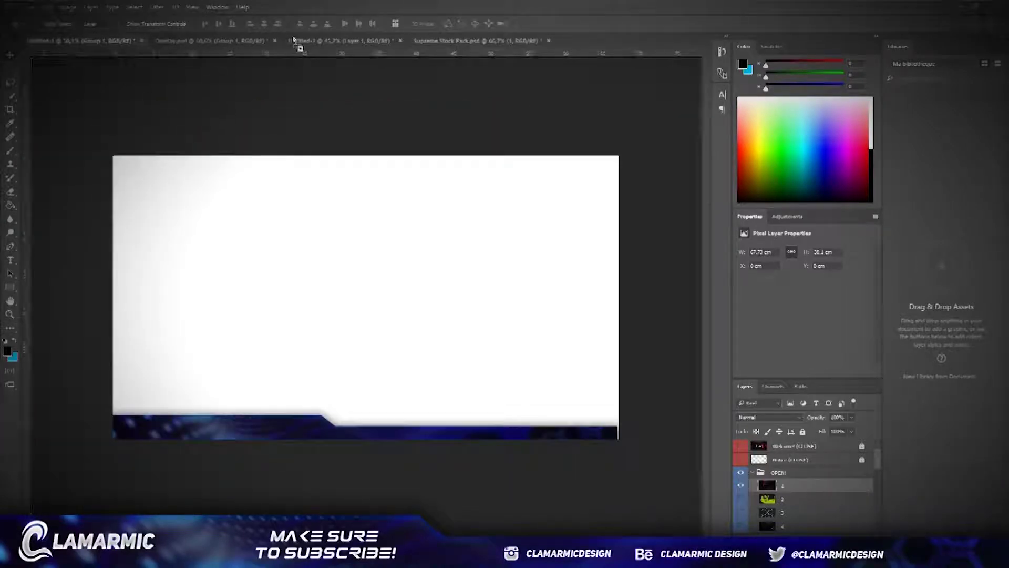
{"action": "left_click", "coordinate": [315, 41]}
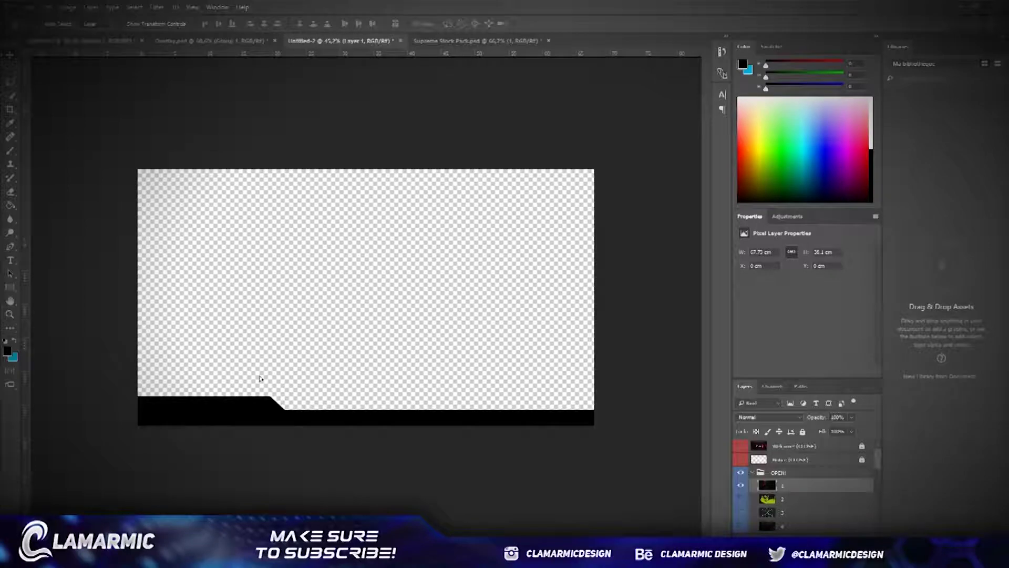
Paste the red streaks texture over the bar and stretch it to full canvas width
{"action": "key", "text": "ctrl+v"}
{"action": "left_click_drag", "start_coordinate": [276, 372], "coordinate": [228, 339]}
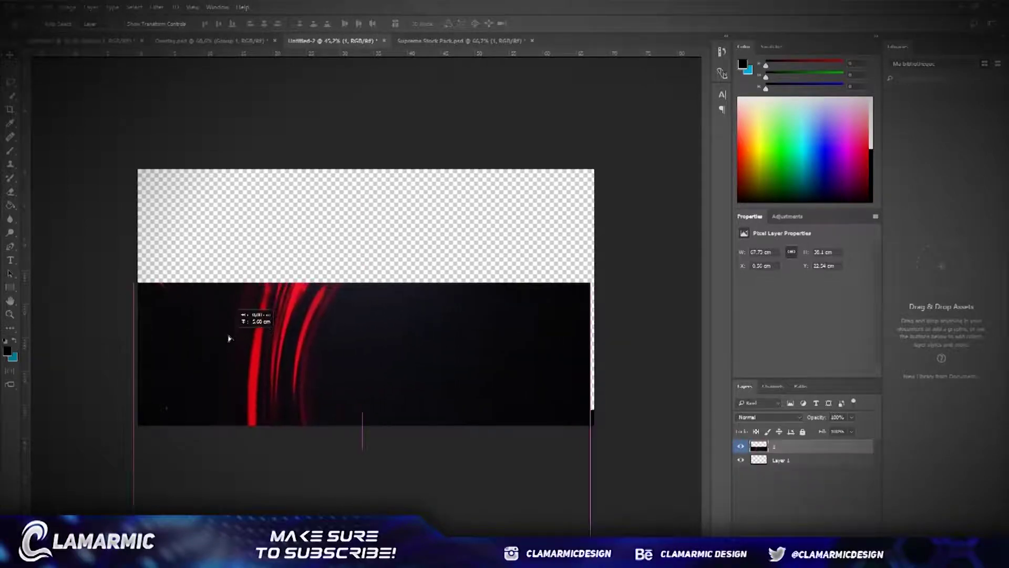
{"action": "key", "text": "ctrl+t"}
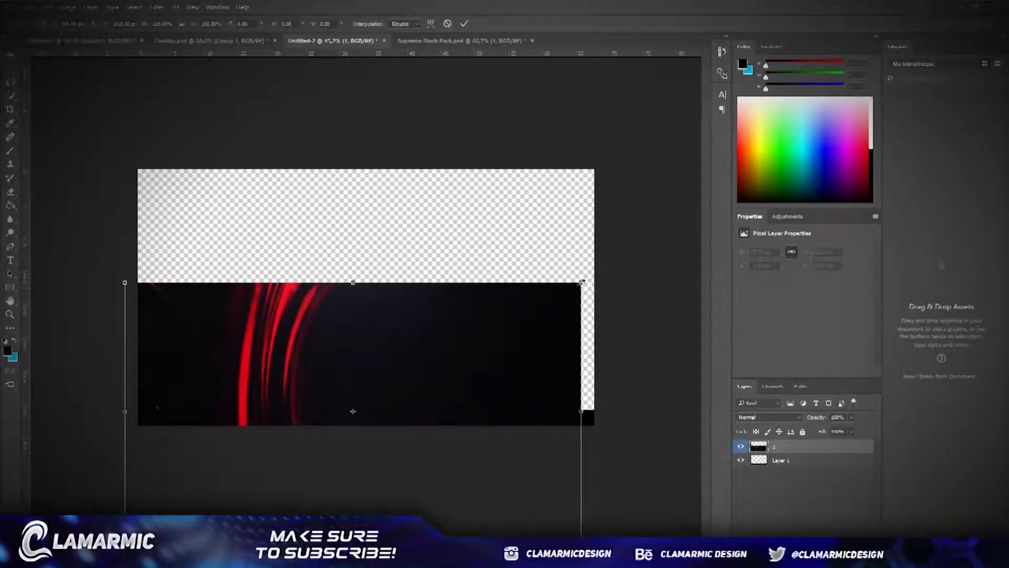
{"action": "left_click_drag", "start_coordinate": [582, 283], "coordinate": [597, 272]}
{"action": "key", "text": "Return"}
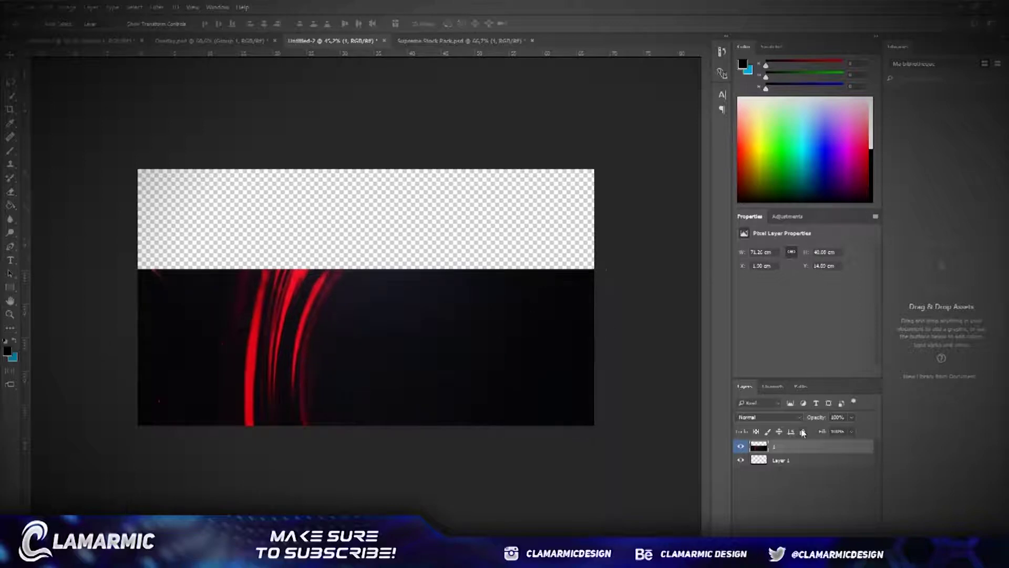
Clip the texture to the black bottom bar and reposition the streaks inside it
{"action": "right_click", "coordinate": [799, 449]}
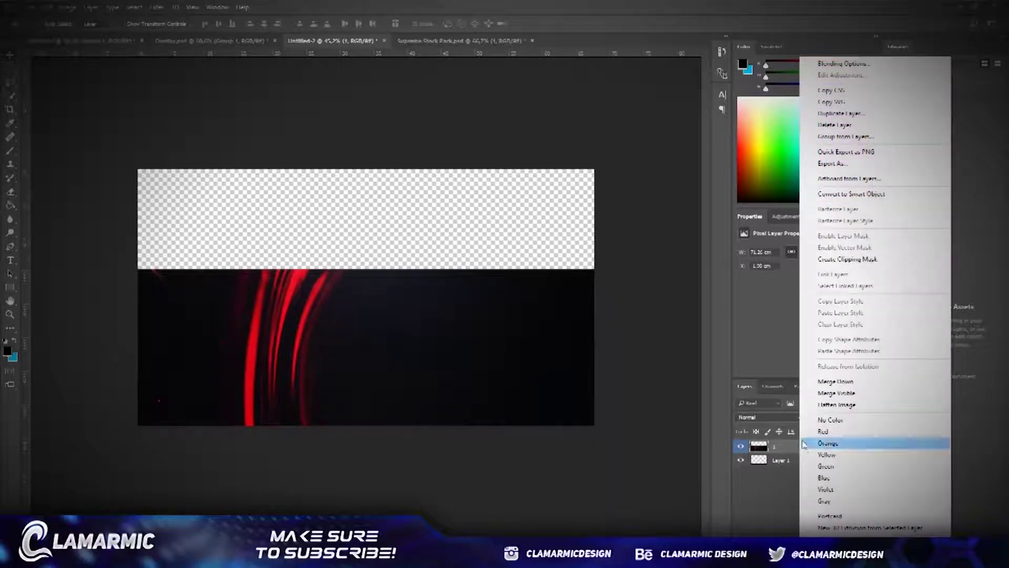
{"action": "left_click", "coordinate": [850, 260]}
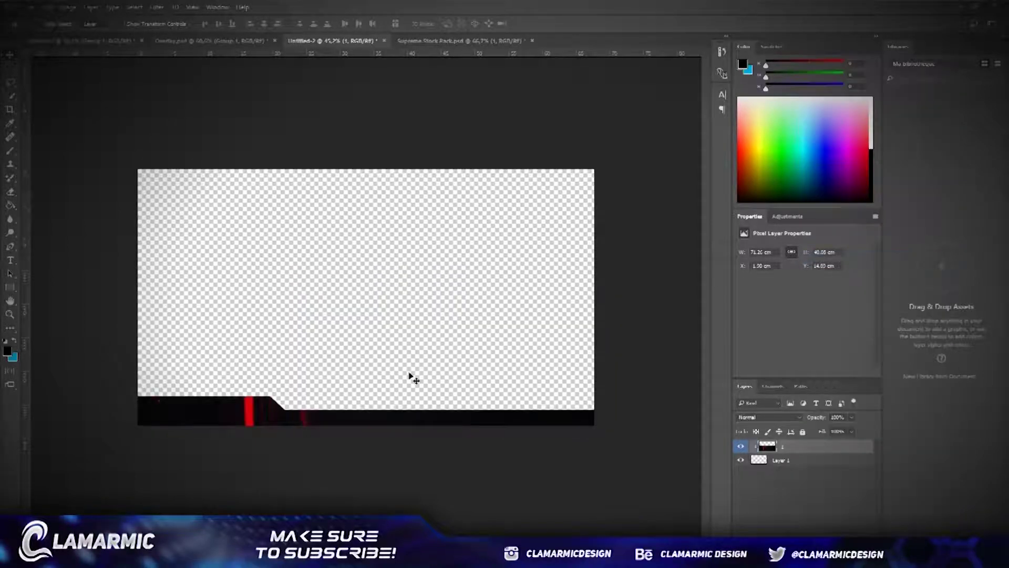
{"action": "left_click_drag", "start_coordinate": [303, 418], "coordinate": [289, 355]}
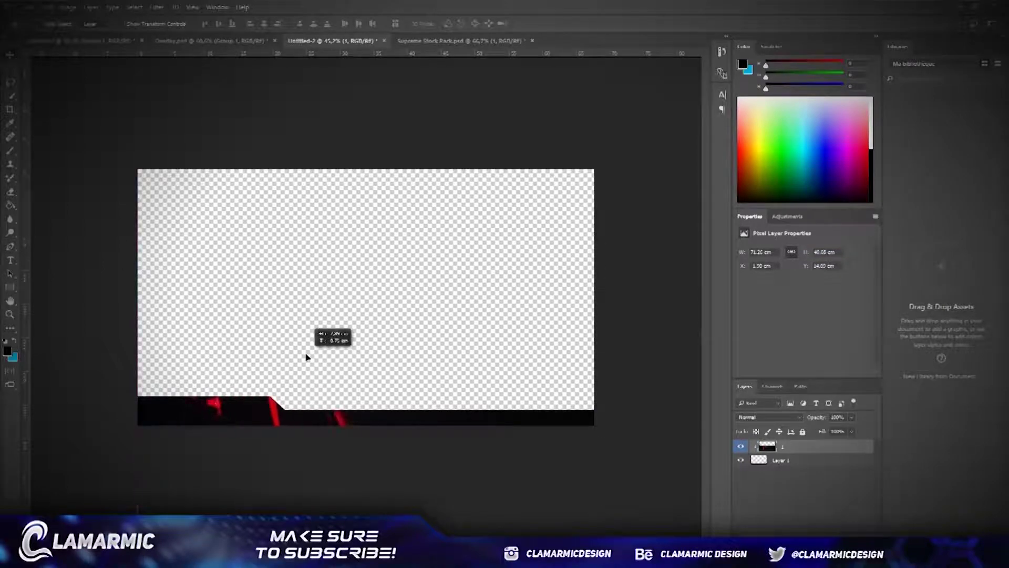
{"action": "mouse_move", "coordinate": [284, 369]}
{"action": "left_mouse_down"}
{"action": "mouse_move", "coordinate": [258, 380]}
{"action": "mouse_move", "coordinate": [263, 392]}
{"action": "left_mouse_up"}
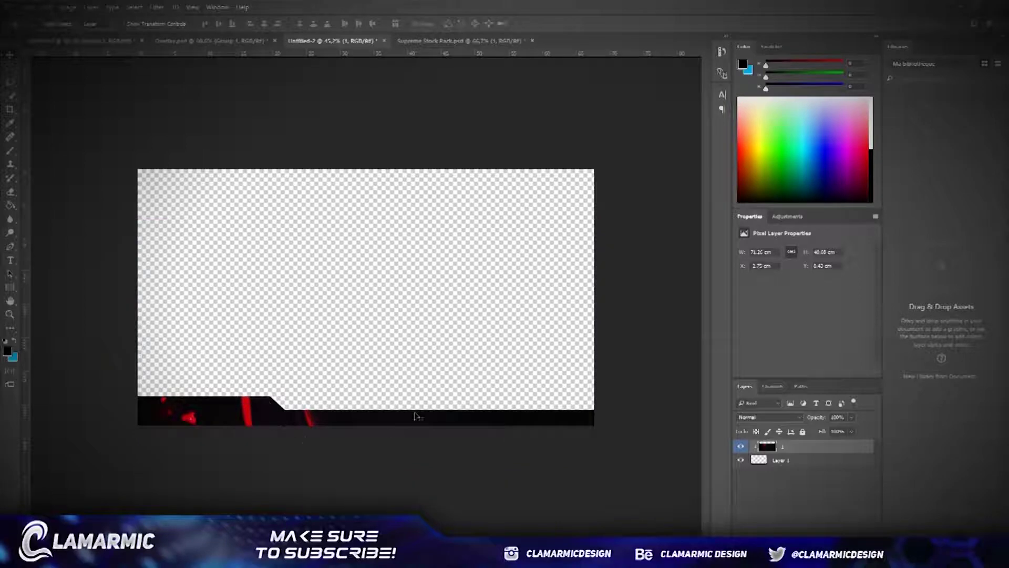
{"action": "key", "text": "ctrl+plus"}
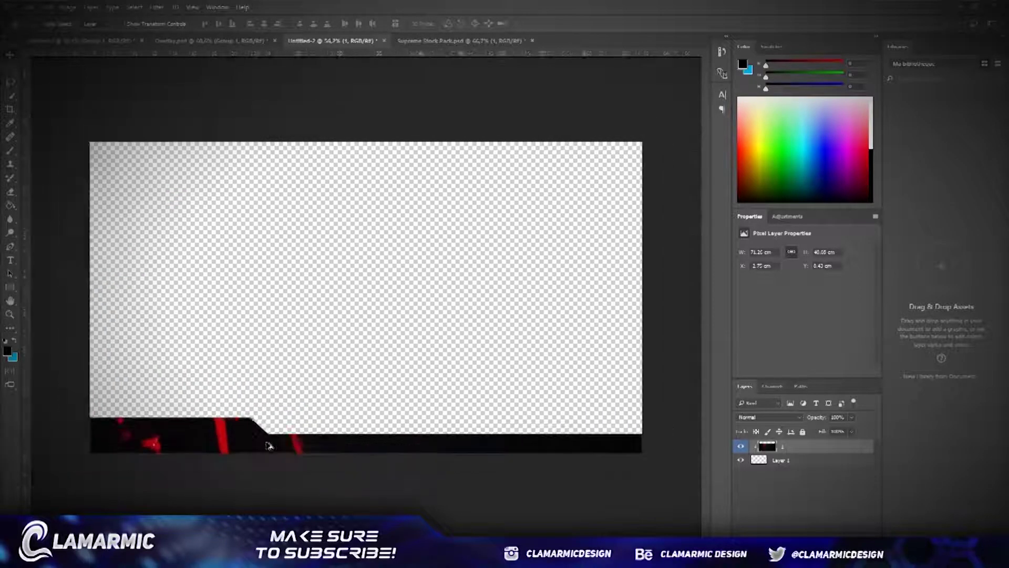
{"action": "scroll", "coordinate": [268, 446], "scroll_direction": "down", "scroll_amount": 1}
{"action": "scroll", "coordinate": [87, 434], "scroll_direction": "up", "scroll_amount": 1}
{"action": "scroll", "coordinate": [88, 445], "scroll_direction": "up", "scroll_amount": 1}
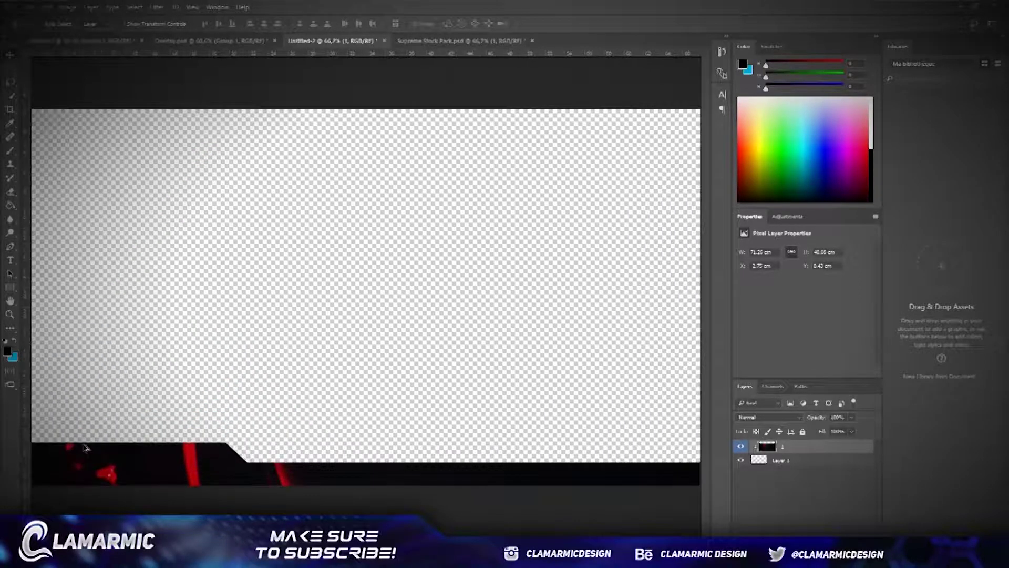
{"action": "scroll", "coordinate": [142, 447], "scroll_direction": "down", "scroll_amount": 2}
{"action": "scroll", "coordinate": [178, 450], "scroll_direction": "up", "scroll_amount": 1}
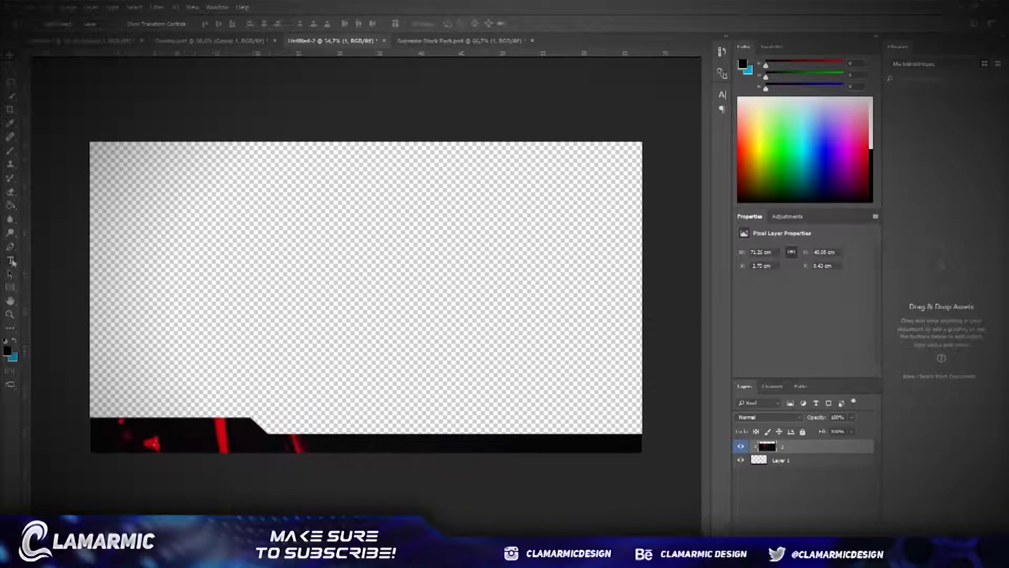
Add CLAMARMIC text on the bottom bar and scale it down to the bar's left end
{"action": "left_click", "coordinate": [12, 262]}
{"action": "left_click", "coordinate": [144, 435]}
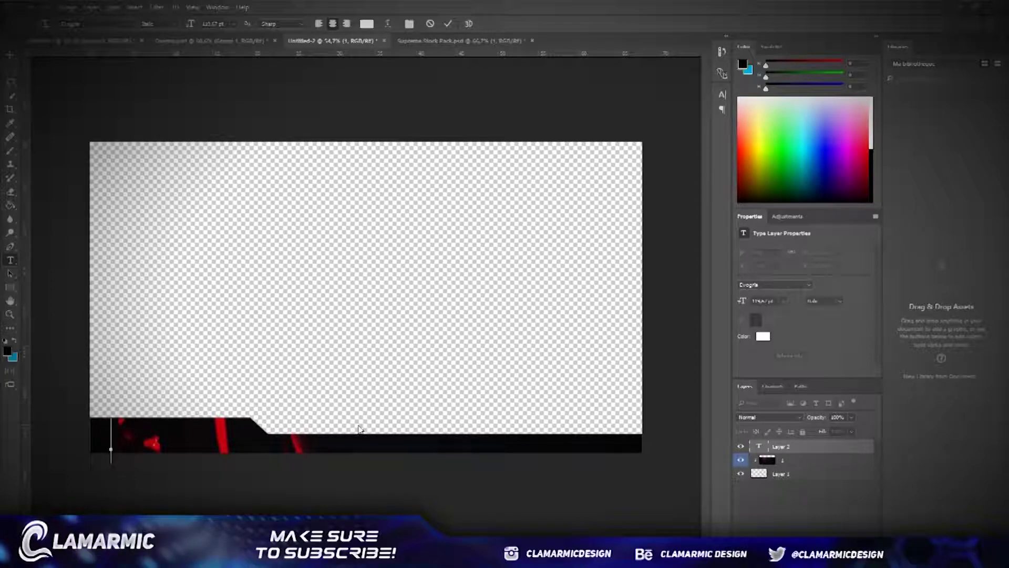
{"action": "type", "text": "CLA"}
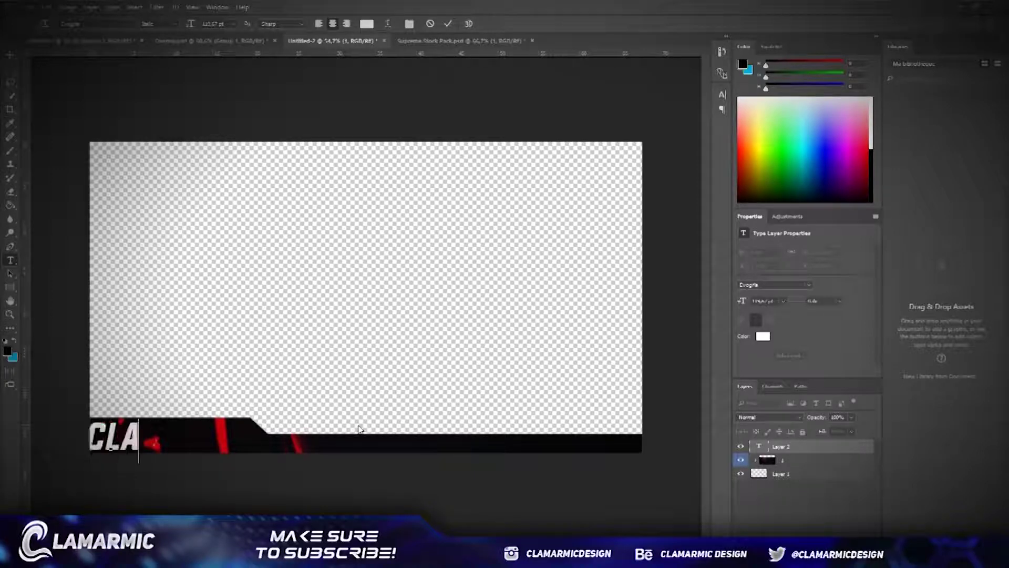
{"action": "type", "text": "MARMIC"}
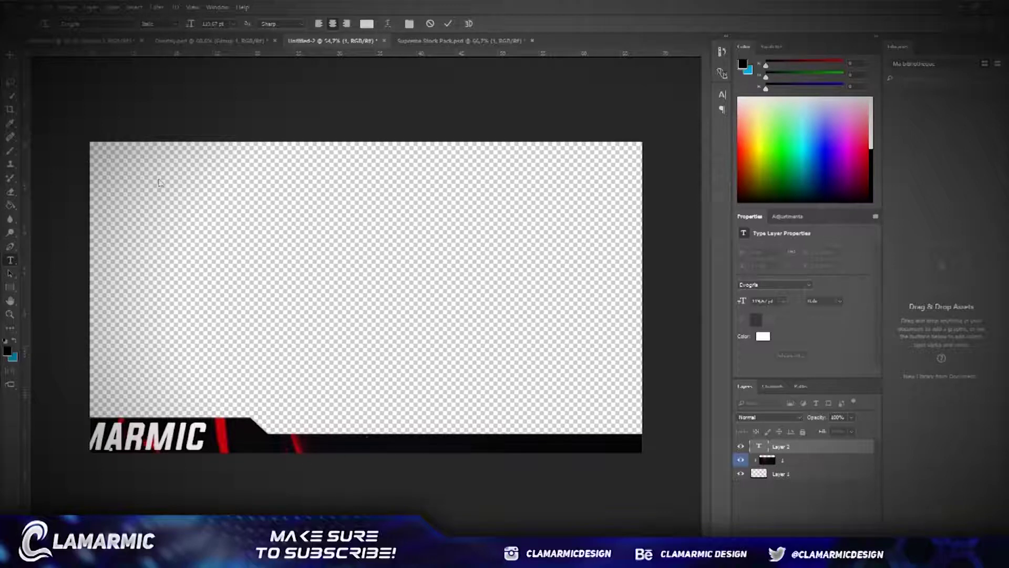
{"action": "type", "text": "CLA"}
{"action": "key", "text": "ctrl+Return"}
{"action": "key", "text": "ctrl+t"}
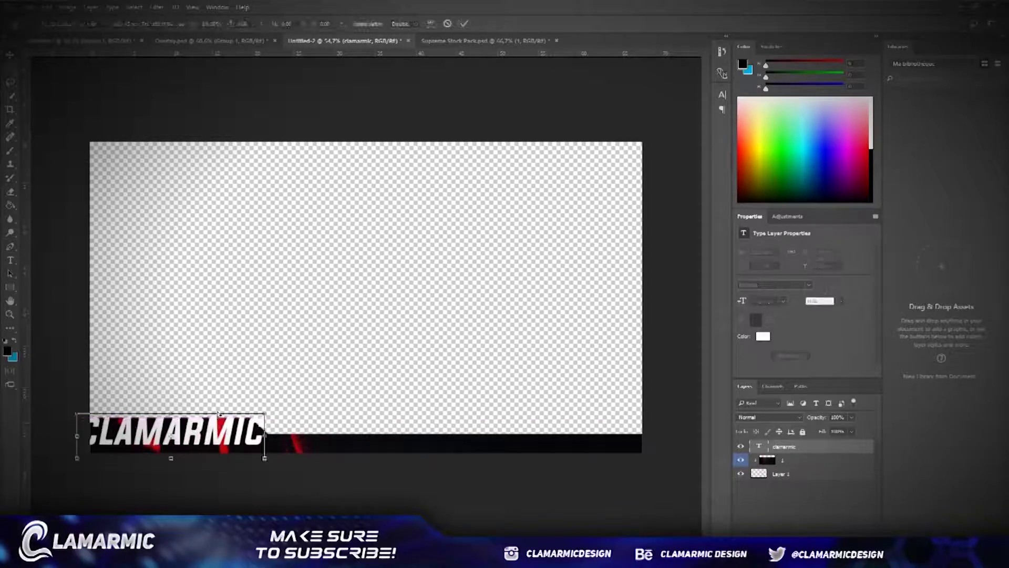
{"action": "left_click_drag", "start_coordinate": [78, 414], "coordinate": [174, 434]}
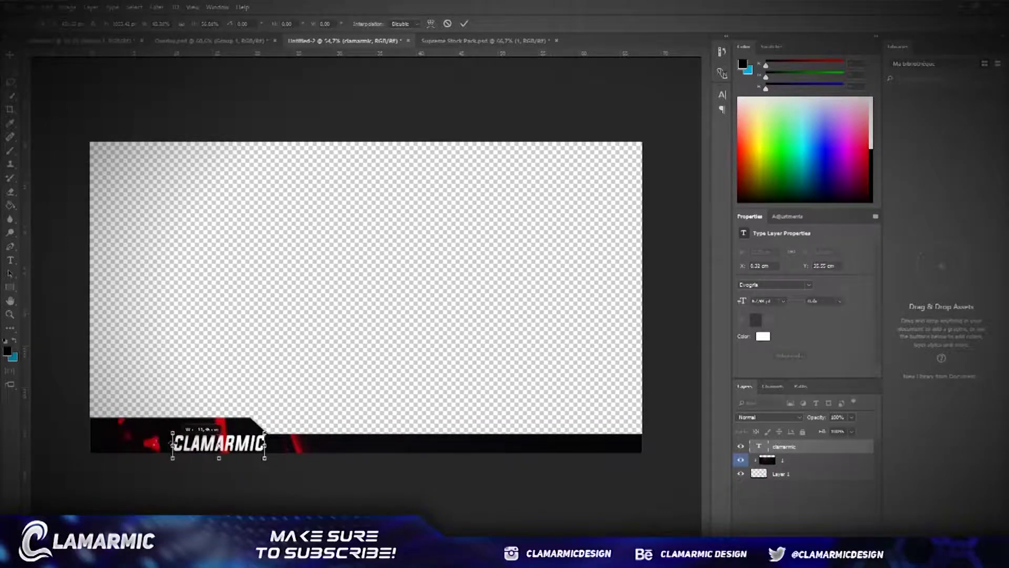
{"action": "mouse_move", "coordinate": [173, 434]}
{"action": "left_mouse_down"}
{"action": "mouse_move", "coordinate": [191, 439]}
{"action": "mouse_move", "coordinate": [150, 434]}
{"action": "left_mouse_up"}
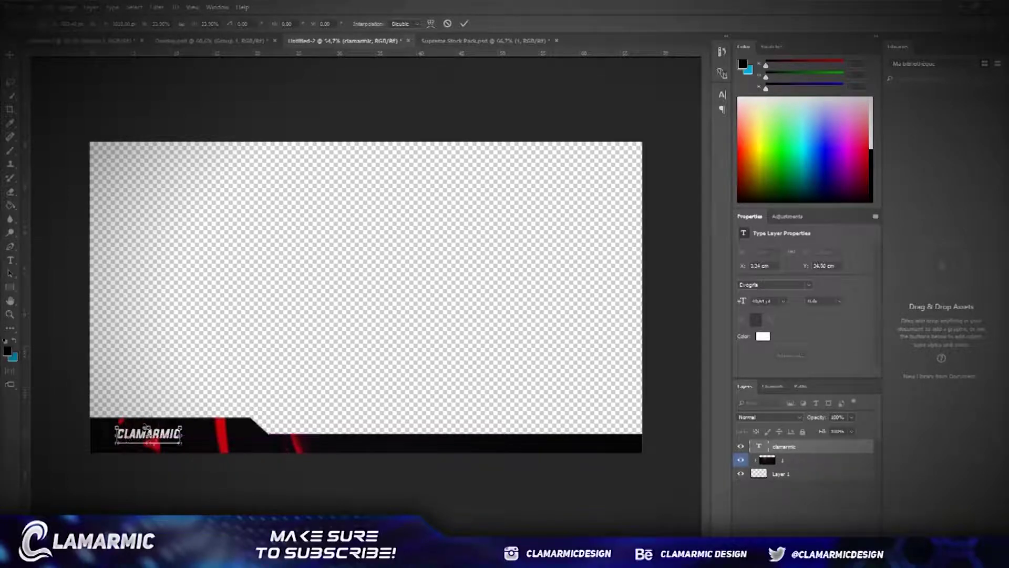
{"action": "key", "text": "Return"}
Start opening another file, browsing to the All folder on drive D
{"action": "left_click", "coordinate": [17, 6]}
{"action": "left_click", "coordinate": [48, 39]}
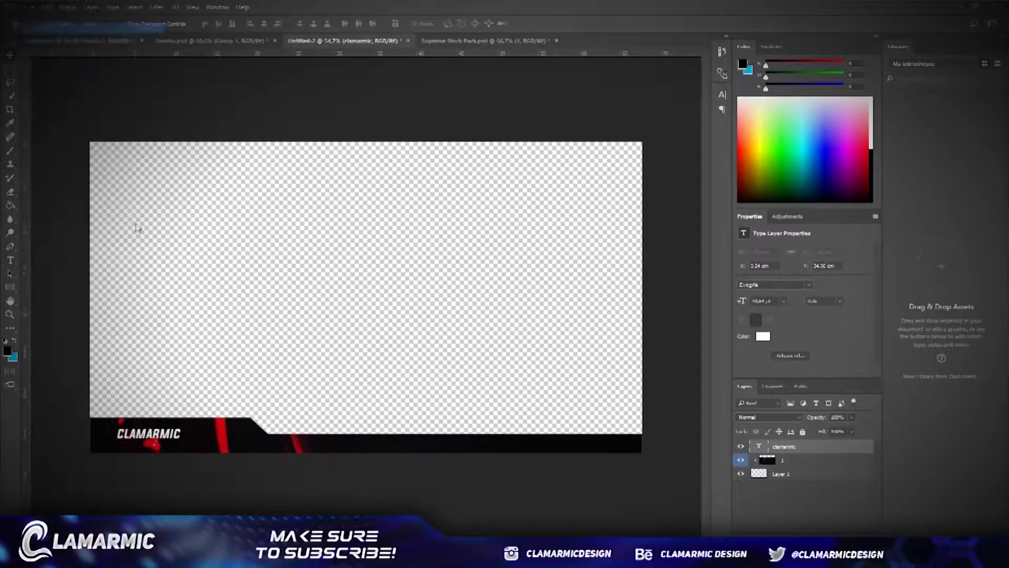
{"action": "left_click", "coordinate": [52, 200]}
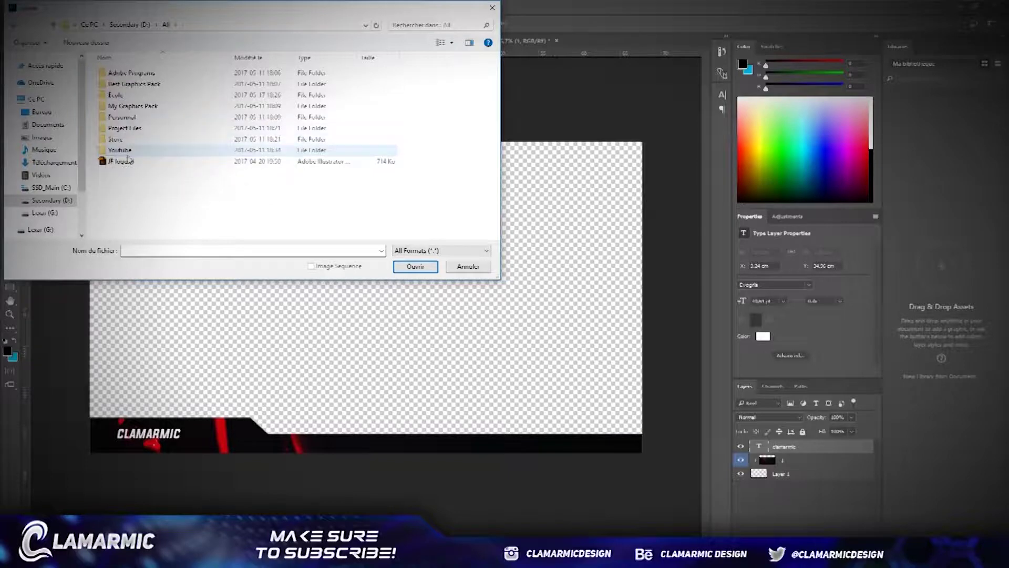
Browse the Youtube folder, checking Revamp 2017 and YT in Use
{"action": "double_click", "coordinate": [124, 150]}
{"action": "double_click", "coordinate": [128, 95]}
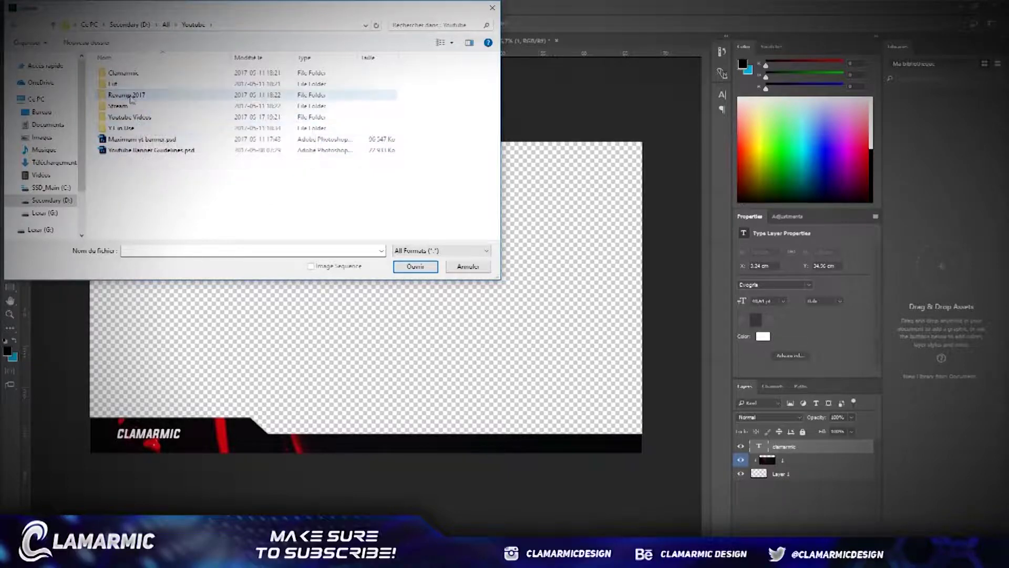
{"action": "key", "text": "BackSpace"}
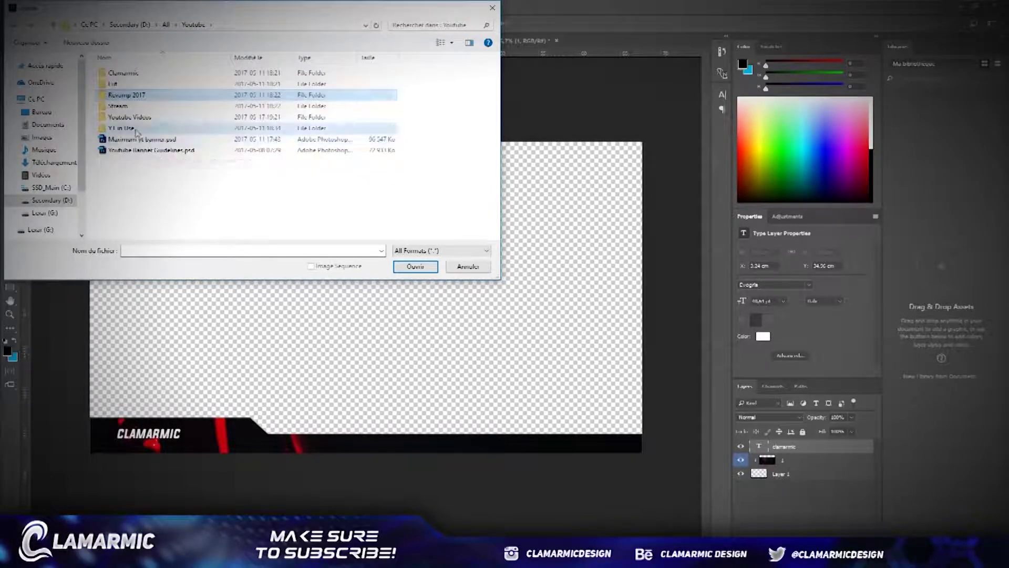
{"action": "double_click", "coordinate": [134, 126]}
{"action": "scroll", "coordinate": [222, 158], "scroll_direction": "down", "scroll_amount": 5}
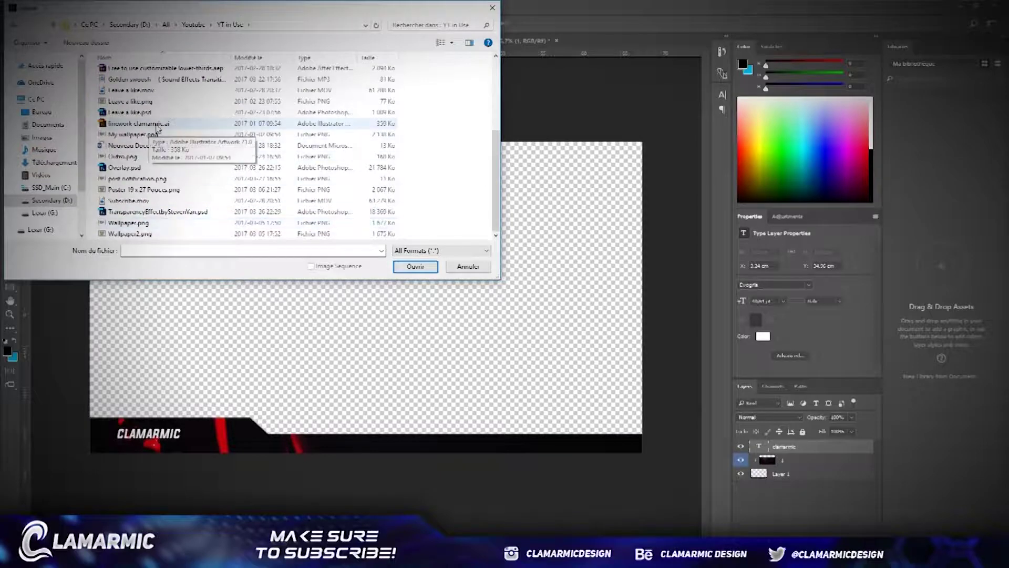
{"action": "scroll", "coordinate": [182, 157], "scroll_direction": "up", "scroll_amount": 5}
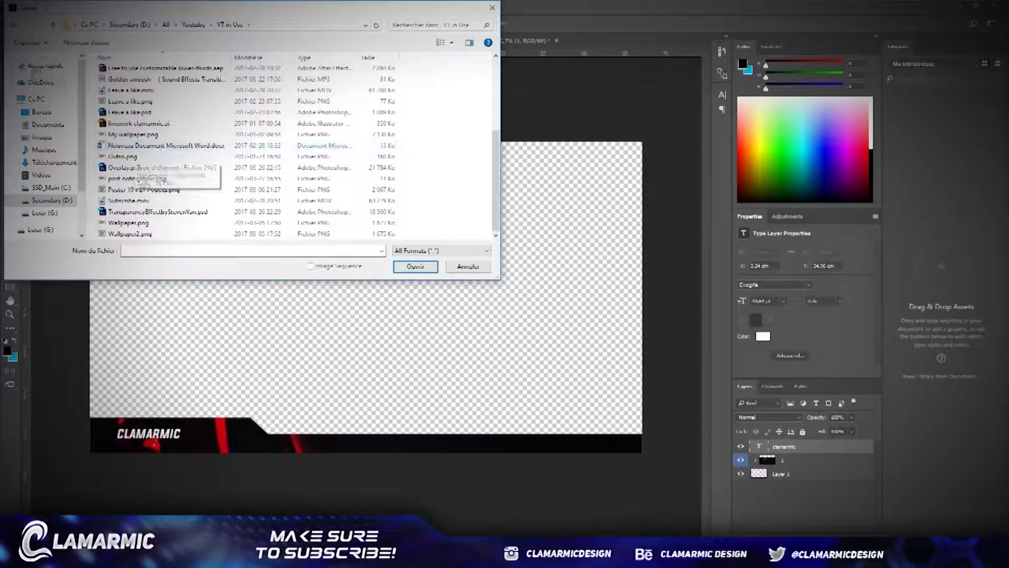
{"action": "key", "text": "BackSpace"}
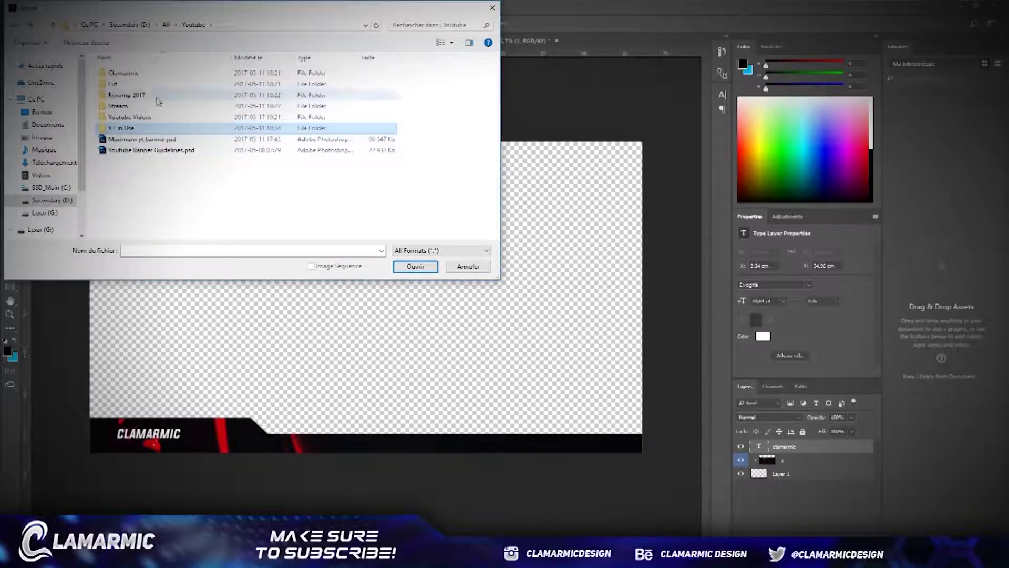
Open sig.ai from Revamp 2017 > My Signature
{"action": "double_click", "coordinate": [126, 94]}
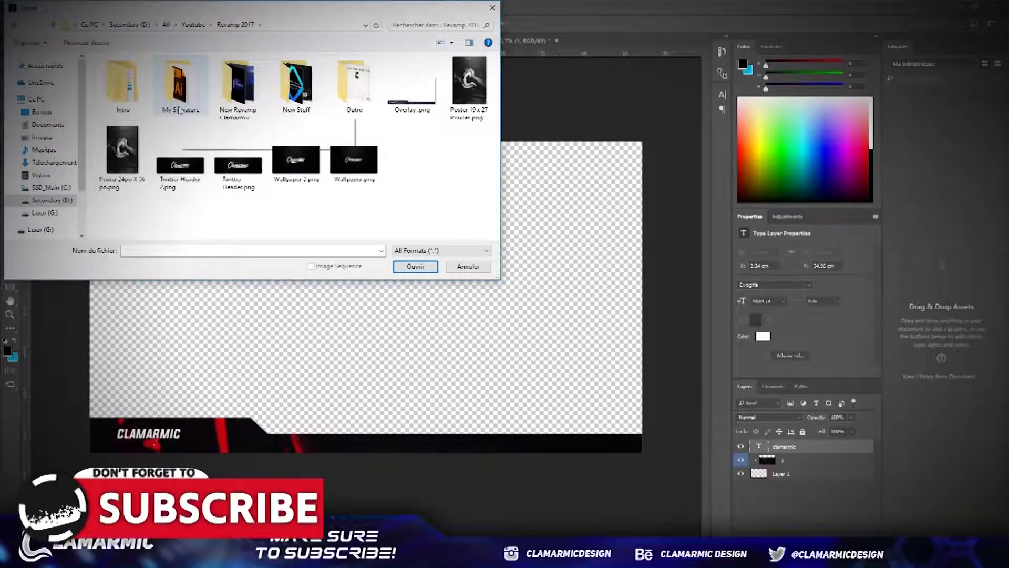
{"action": "double_click", "coordinate": [180, 87]}
{"action": "double_click", "coordinate": [119, 95]}
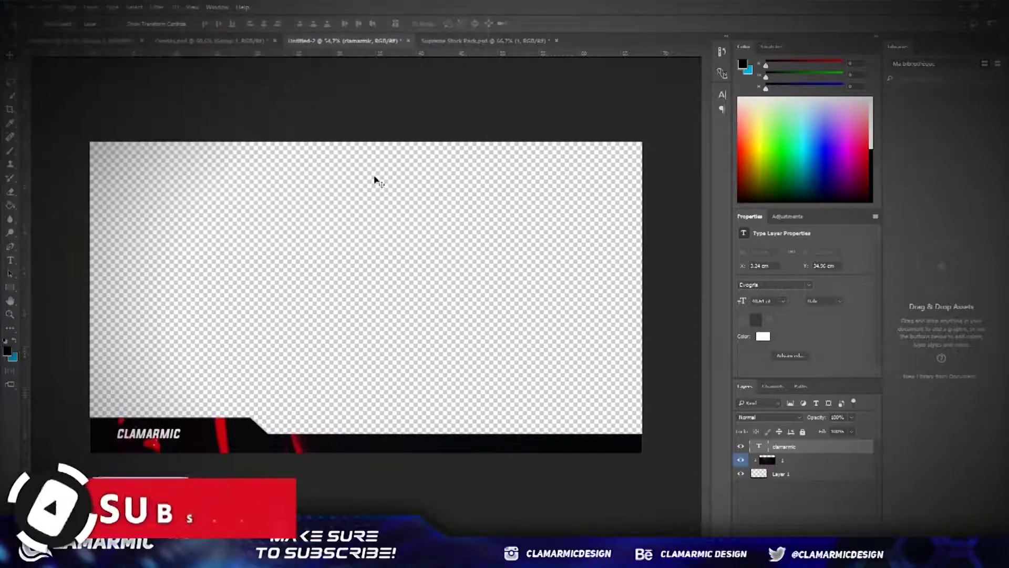
Import the signature, drag it into the overlay and shrink it to a small bottom-right logo
{"action": "left_click", "coordinate": [624, 327]}
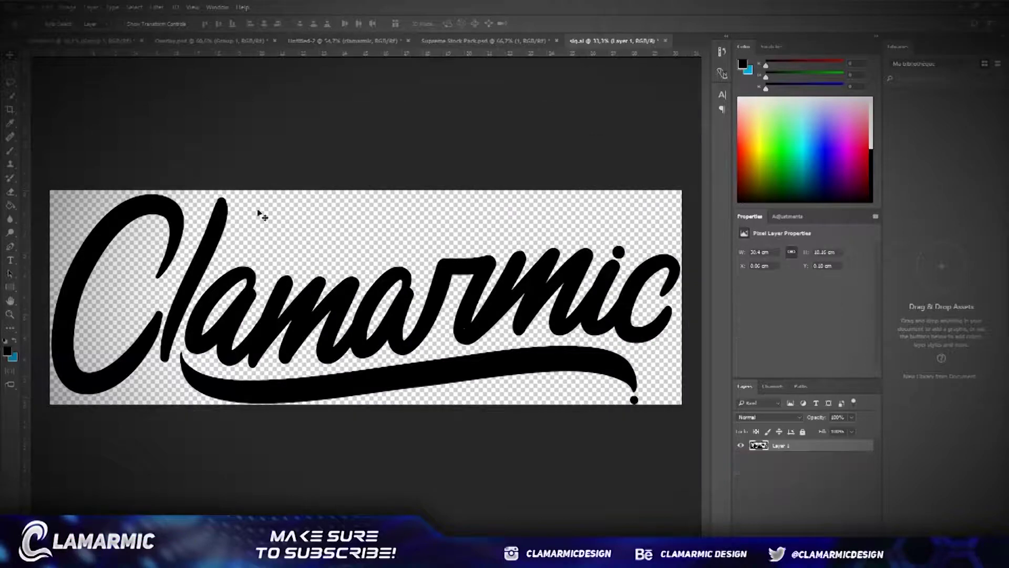
{"action": "scroll", "coordinate": [316, 237], "scroll_direction": "down", "scroll_amount": 5}
{"action": "mouse_move", "coordinate": [411, 41]}
{"action": "left_mouse_down"}
{"action": "mouse_move", "coordinate": [206, 378]}
{"action": "mouse_move", "coordinate": [352, 426]}
{"action": "mouse_move", "coordinate": [302, 287]}
{"action": "left_mouse_up"}
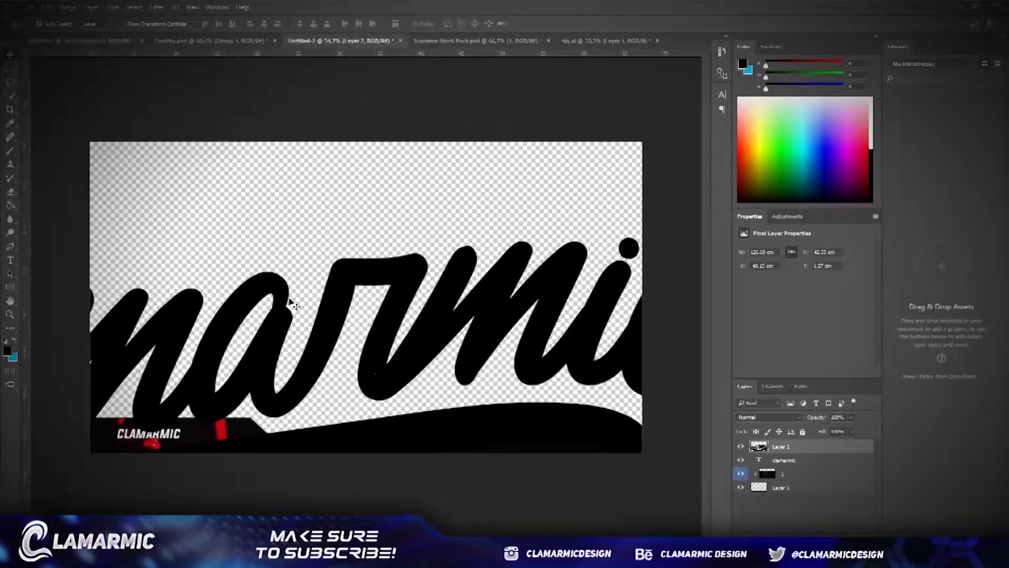
{"action": "key", "text": "ctrl+t"}
{"action": "mouse_move", "coordinate": [107, 243]}
{"action": "left_mouse_down"}
{"action": "mouse_move", "coordinate": [437, 382]}
{"action": "mouse_move", "coordinate": [410, 337]}
{"action": "left_mouse_up"}
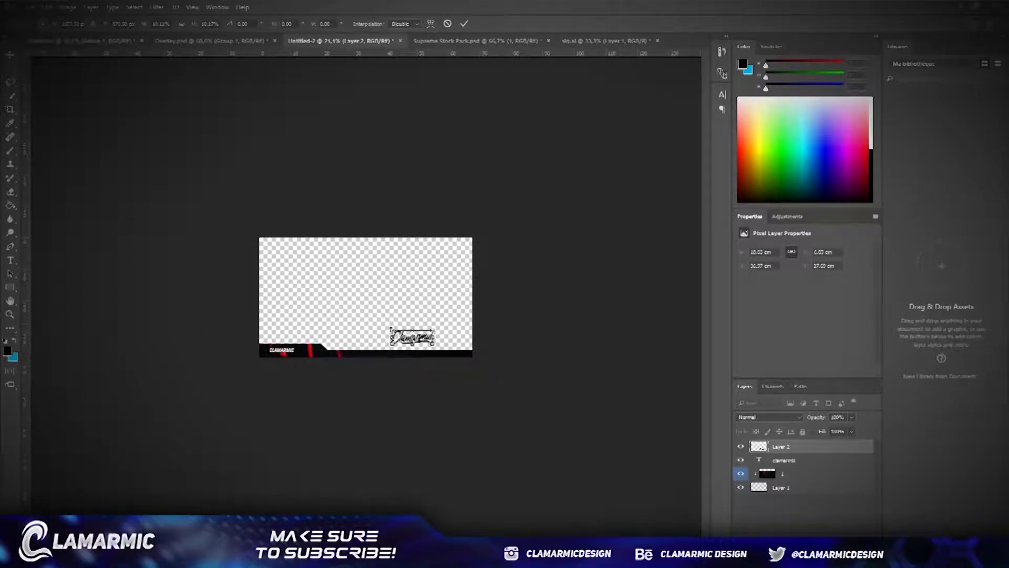
{"action": "key", "text": "Return"}
Give the signature layer a white Color Overlay
{"action": "double_click", "coordinate": [822, 447]}
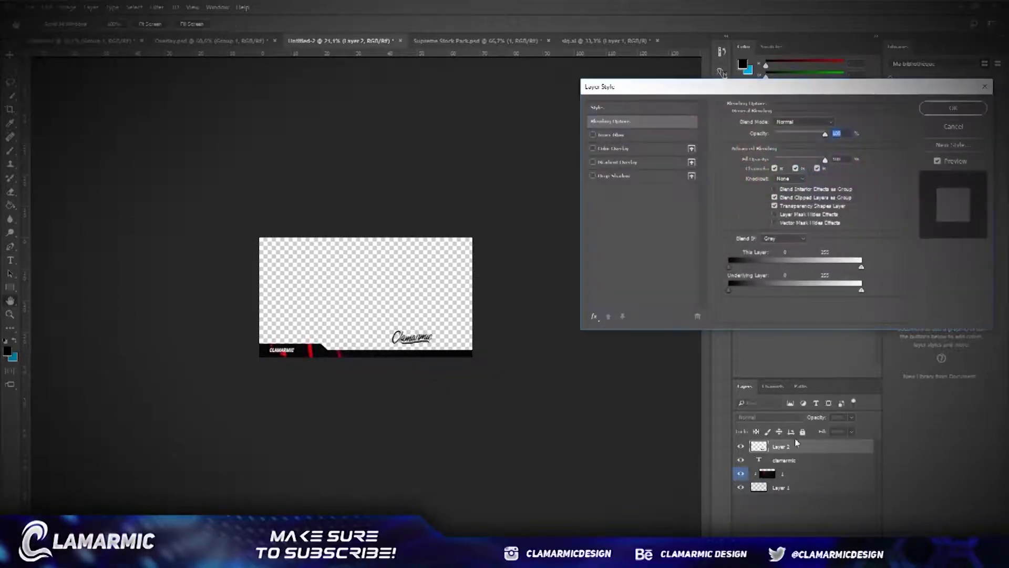
{"action": "left_click", "coordinate": [607, 148]}
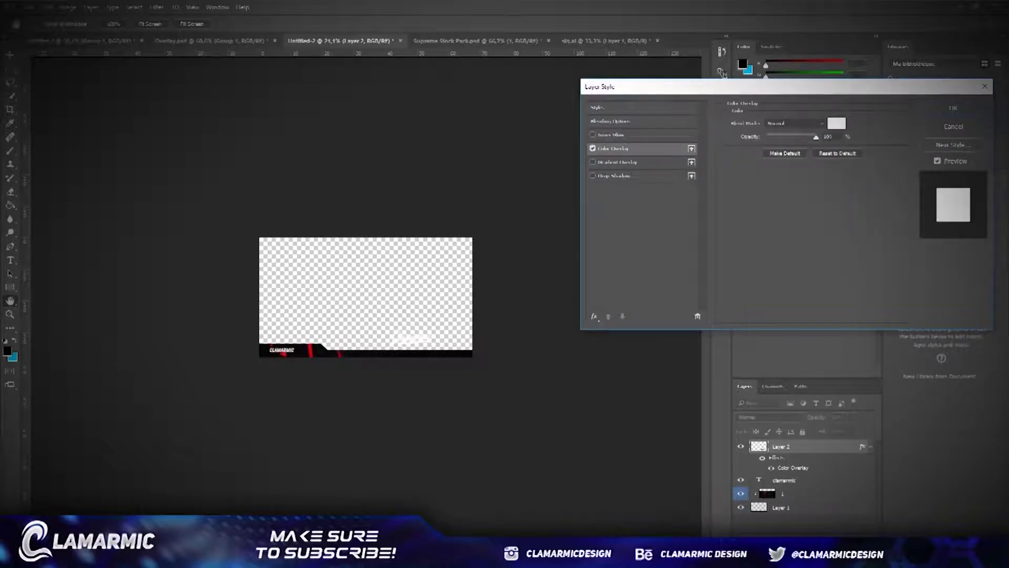
{"action": "left_click", "coordinate": [953, 109]}
{"action": "scroll", "coordinate": [410, 356], "scroll_direction": "up", "scroll_amount": 4}
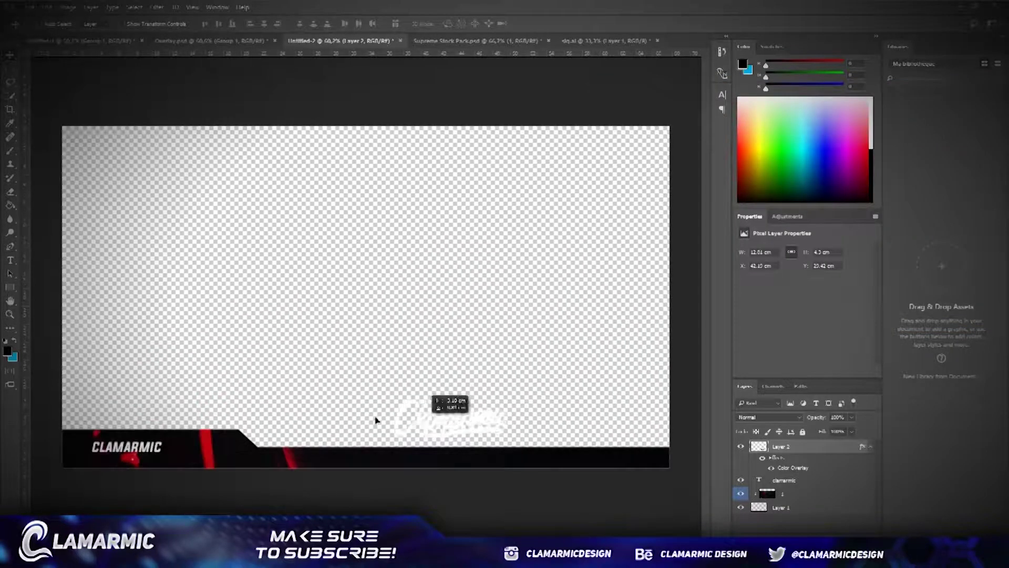
Move the signature to the bar's bottom-left, shrink it slightly, and hide the CLAMARMIC text layer
{"action": "mouse_move", "coordinate": [442, 427]}
{"action": "left_mouse_down"}
{"action": "mouse_move", "coordinate": [154, 430]}
{"action": "mouse_move", "coordinate": [150, 448]}
{"action": "left_mouse_up"}
{"action": "key", "text": "ctrl+t"}
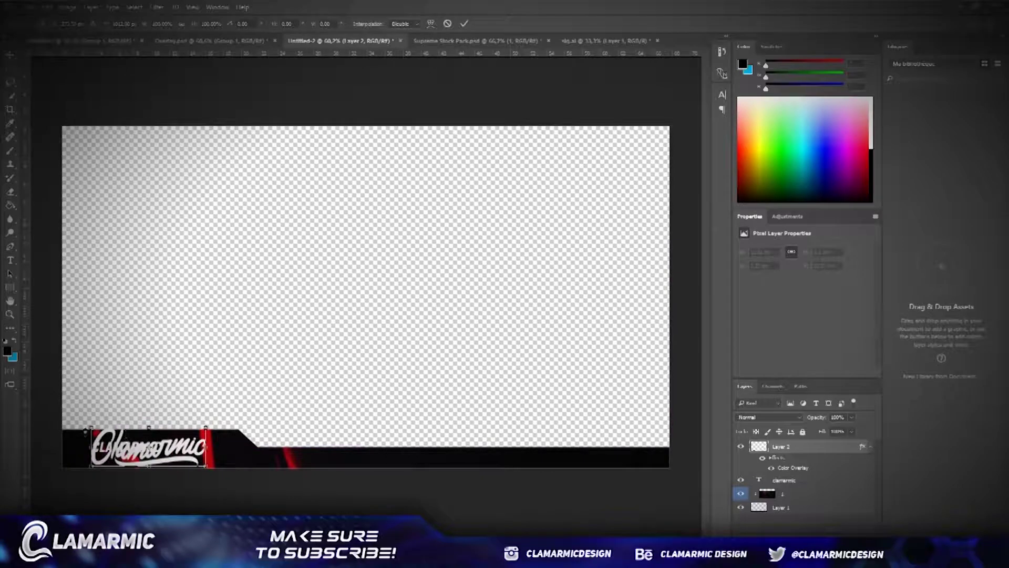
{"action": "mouse_move", "coordinate": [207, 429]}
{"action": "left_mouse_down"}
{"action": "mouse_move", "coordinate": [165, 446]}
{"action": "mouse_move", "coordinate": [189, 461]}
{"action": "mouse_move", "coordinate": [135, 457]}
{"action": "left_mouse_up"}
{"action": "key", "text": "Return"}
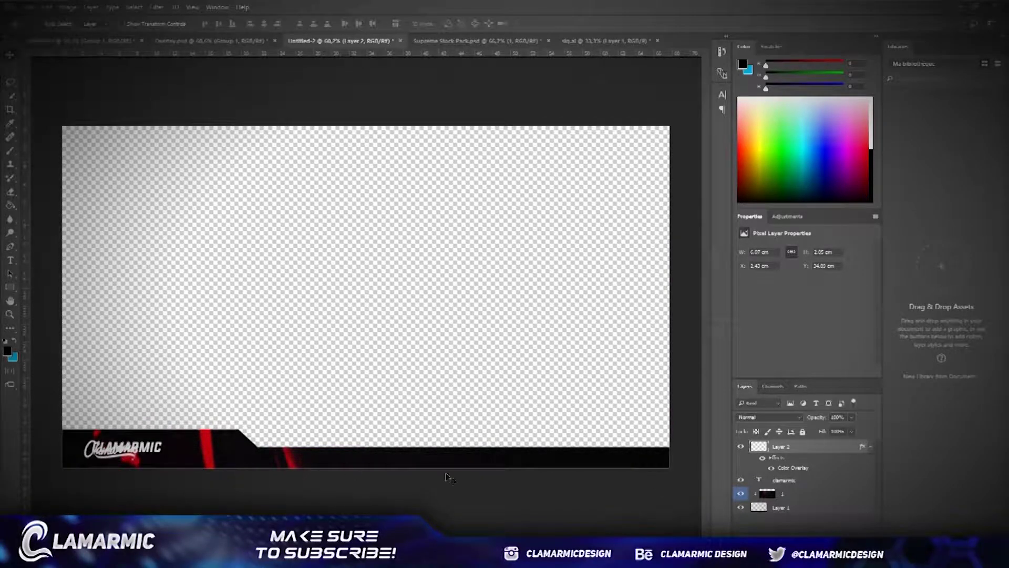
{"action": "left_click", "coordinate": [742, 480]}
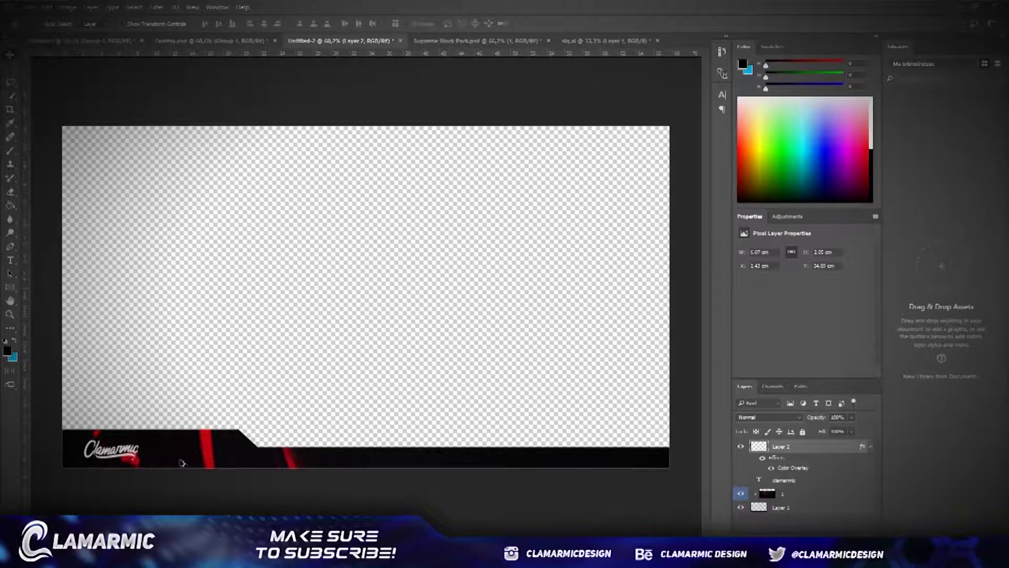
{"action": "scroll", "coordinate": [188, 460], "scroll_direction": "up", "scroll_amount": 3}
{"action": "scroll", "coordinate": [188, 461], "scroll_direction": "up", "scroll_amount": 3}
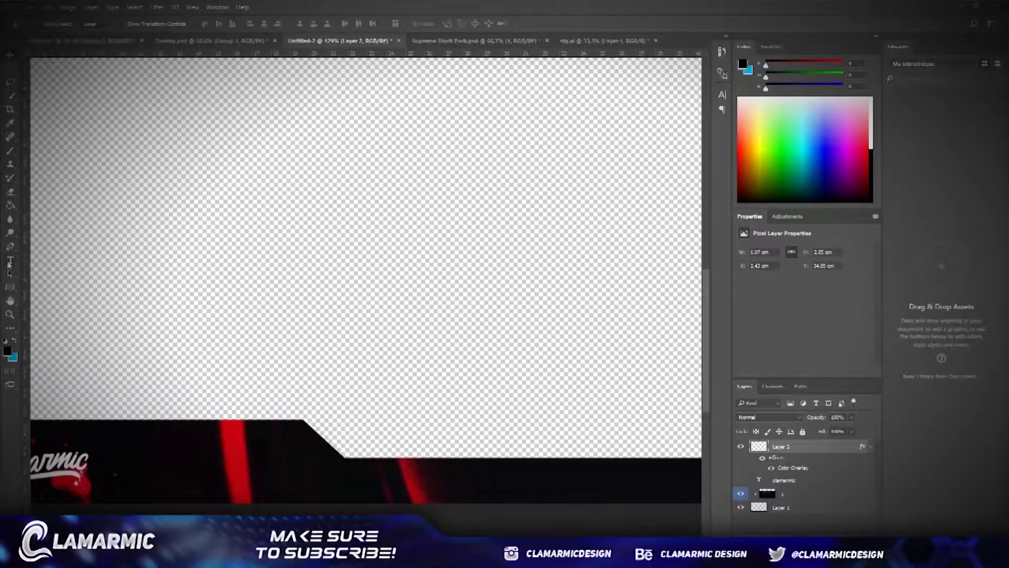
{"action": "key", "text": "t"}
Add white 'MAKE TO SURE SUBSCRIBE' text and scale it to fit beside the signature on the bar
{"action": "left_click", "coordinate": [131, 462]}
{"action": "type", "text": "MAKE"}
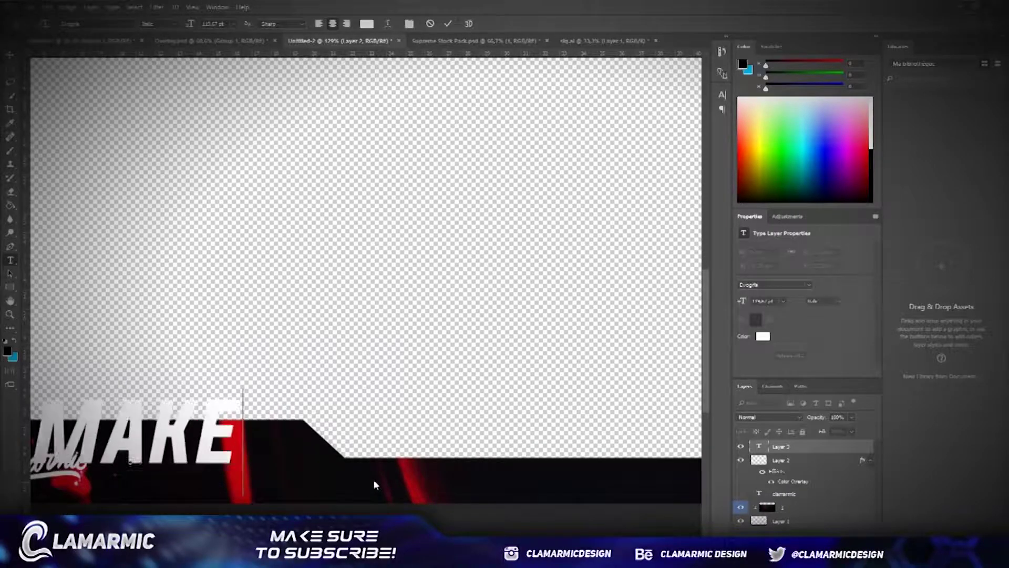
{"action": "type", "text": " TO SUBE"}
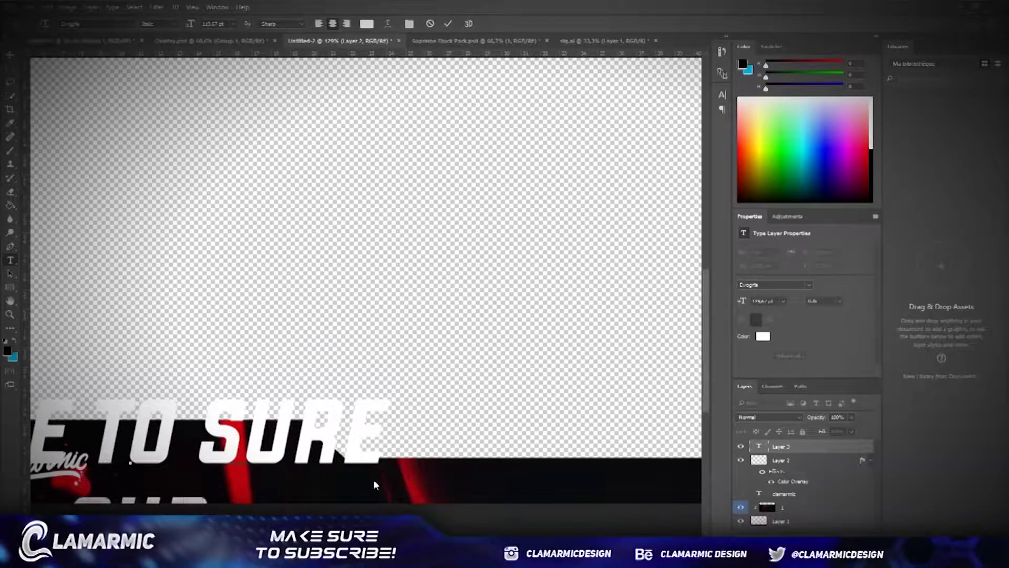
{"action": "type", "text": "C"}
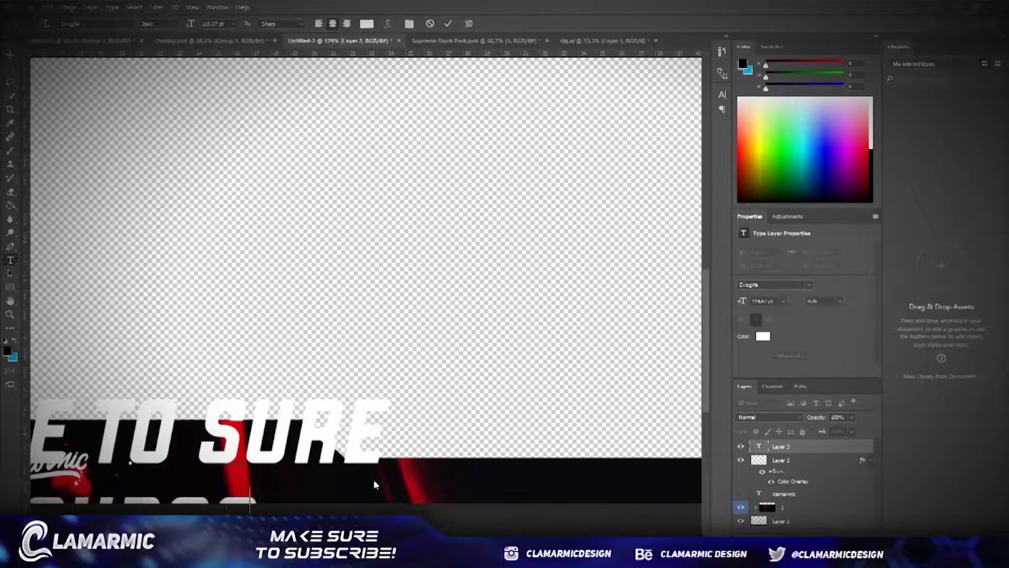
{"action": "type", "text": "RIBE"}
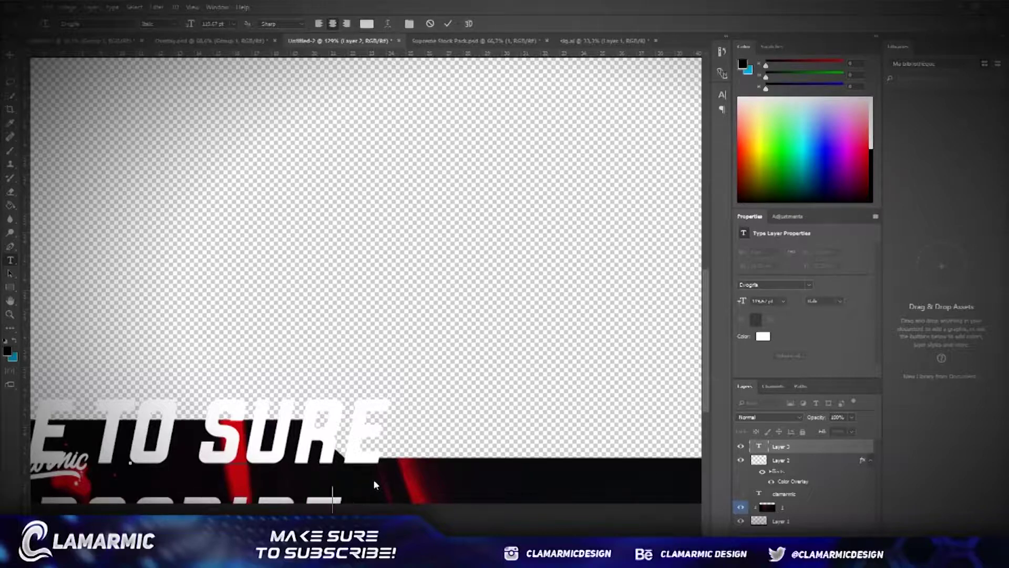
{"action": "key", "text": "ctrl+Return"}
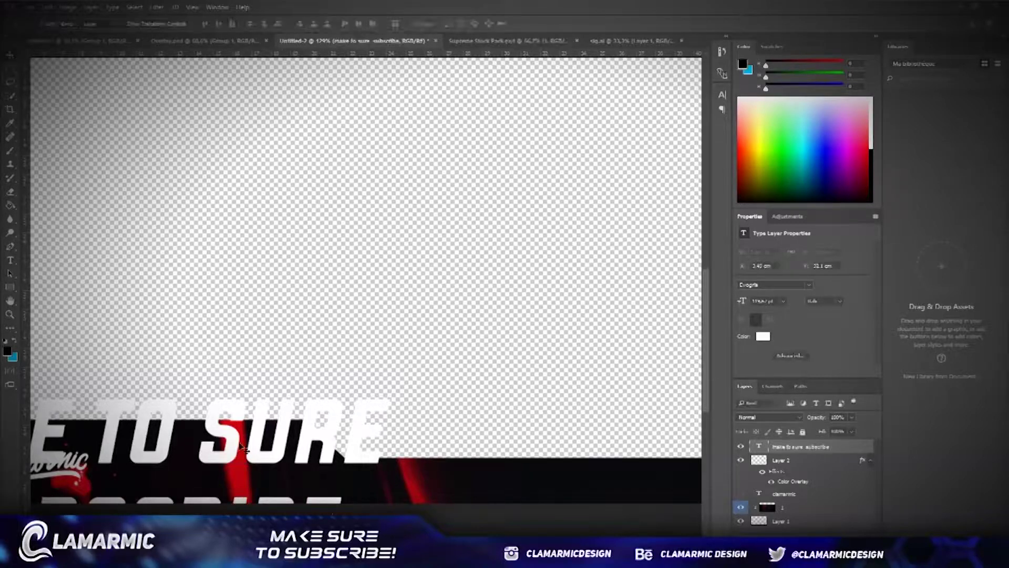
{"action": "left_click_drag", "start_coordinate": [324, 412], "coordinate": [400, 330]}
{"action": "key", "text": "ctrl+t"}
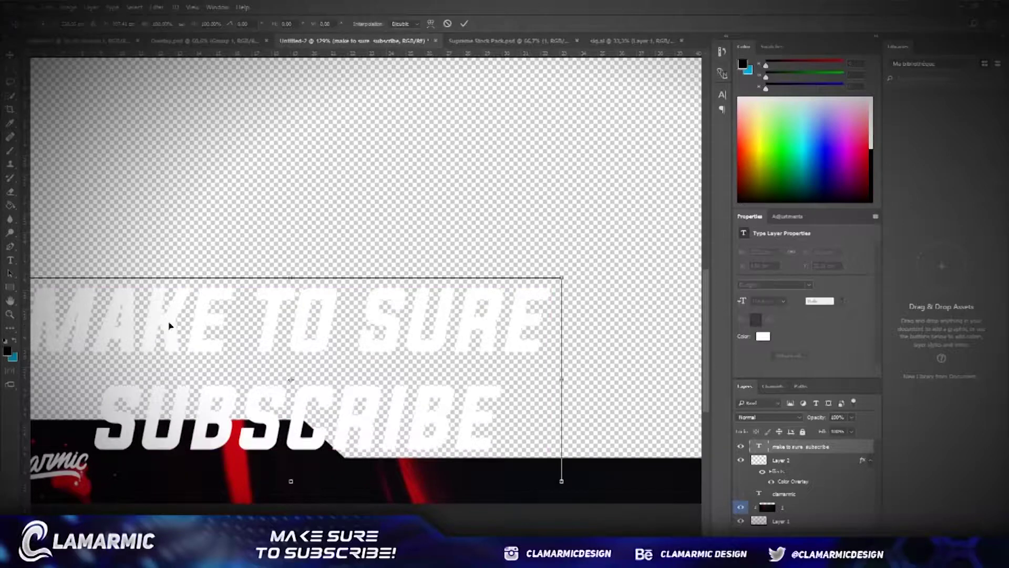
{"action": "scroll", "coordinate": [298, 377], "scroll_direction": "down", "scroll_amount": 3}
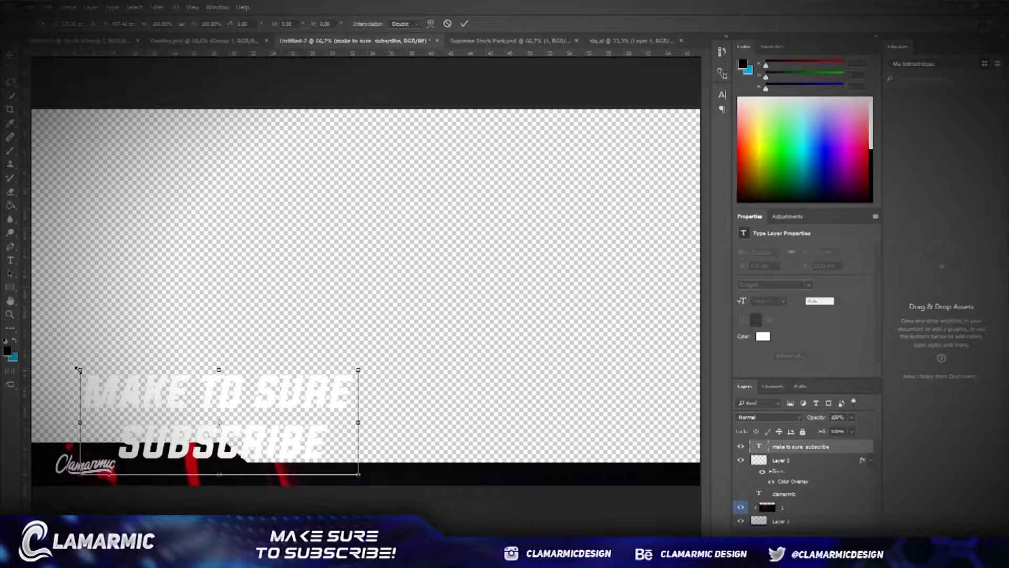
{"action": "mouse_move", "coordinate": [78, 369]}
{"action": "left_mouse_down"}
{"action": "mouse_move", "coordinate": [140, 453]}
{"action": "mouse_move", "coordinate": [176, 465]}
{"action": "left_mouse_up"}
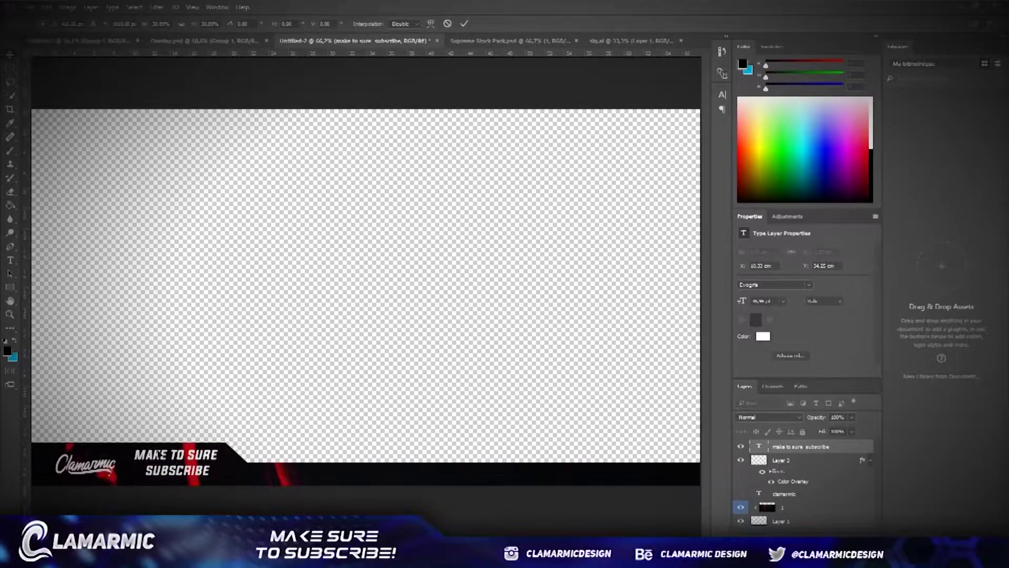
{"action": "key", "text": "Return"}
{"action": "scroll", "coordinate": [175, 466], "scroll_direction": "up", "scroll_amount": 3}
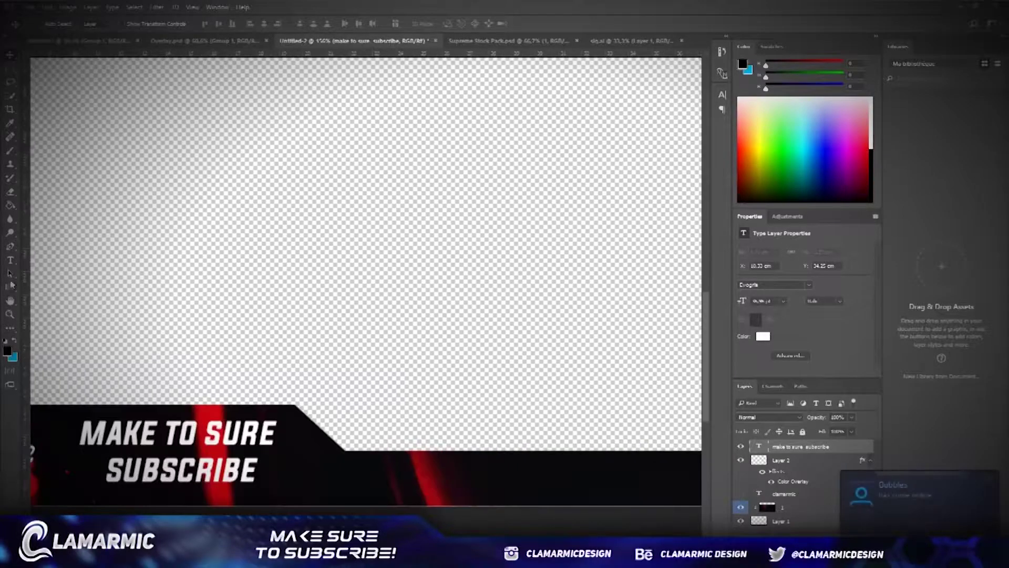
Edit the slogan to append ' !' after SUBSCRIBE
{"action": "left_click", "coordinate": [11, 262]}
{"action": "left_click", "coordinate": [180, 435]}
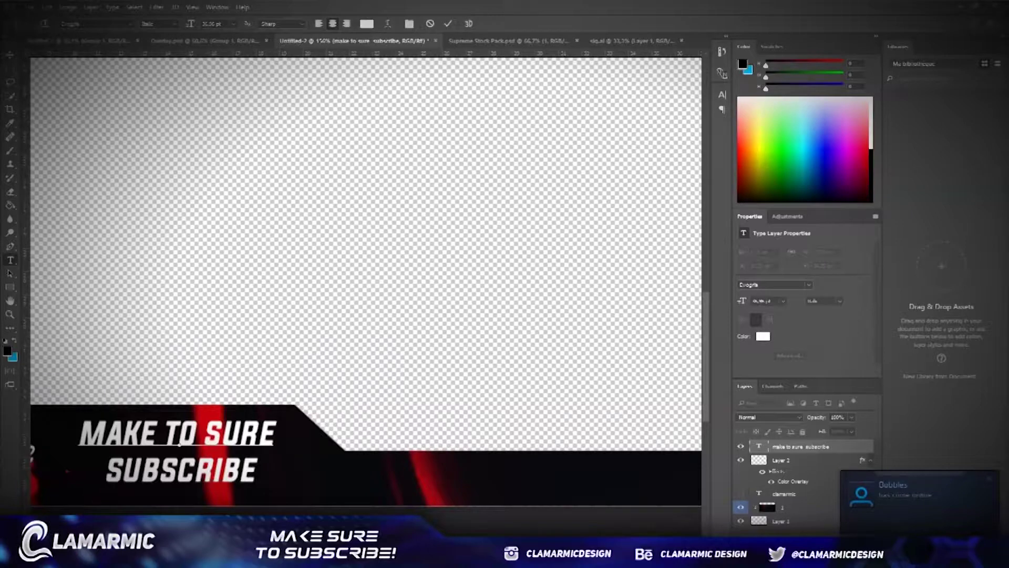
{"action": "type", "text": " !"}
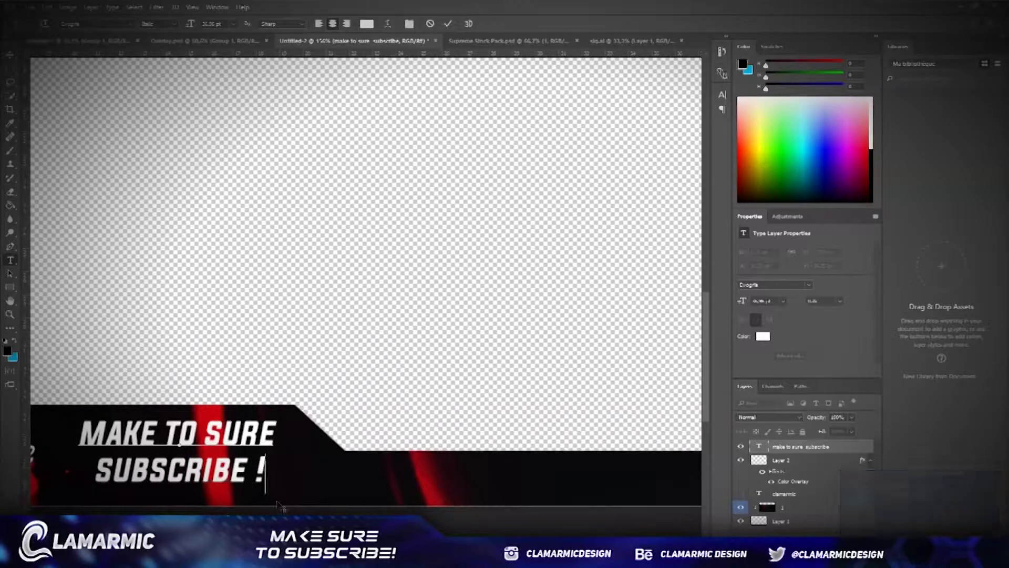